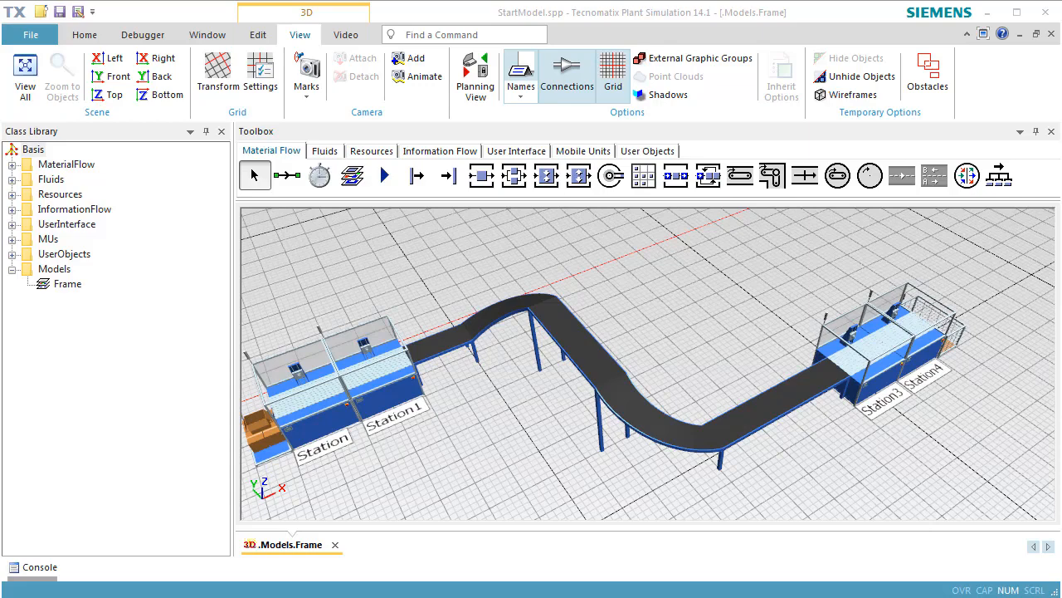
Switch to the saved camera view of Station and Station1, and open Station's 3D properties.
click(306, 96)
click(319, 133)
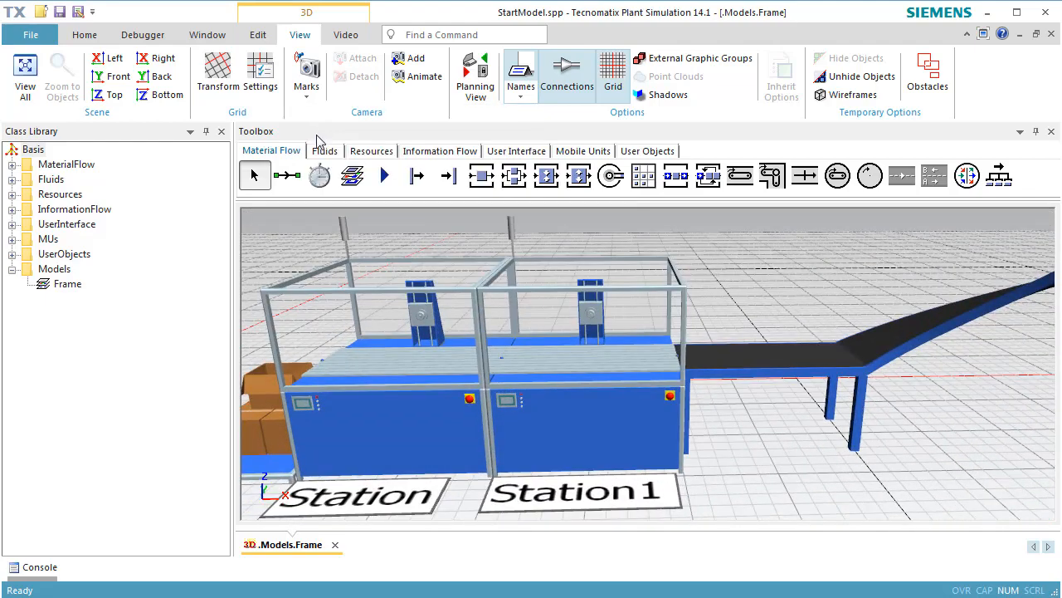
click(369, 423)
right_click(365, 413)
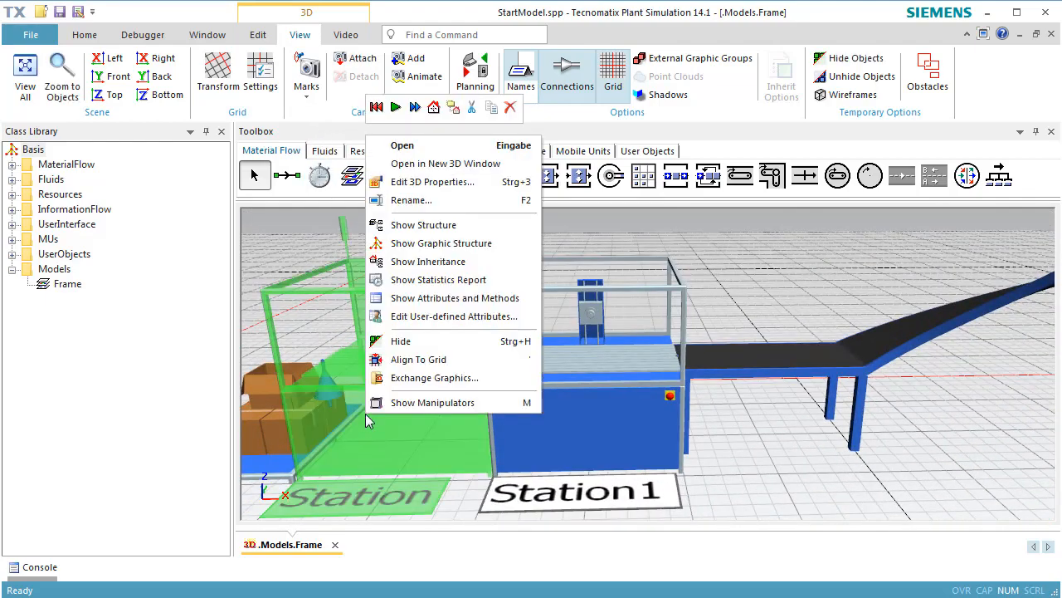
click(430, 184)
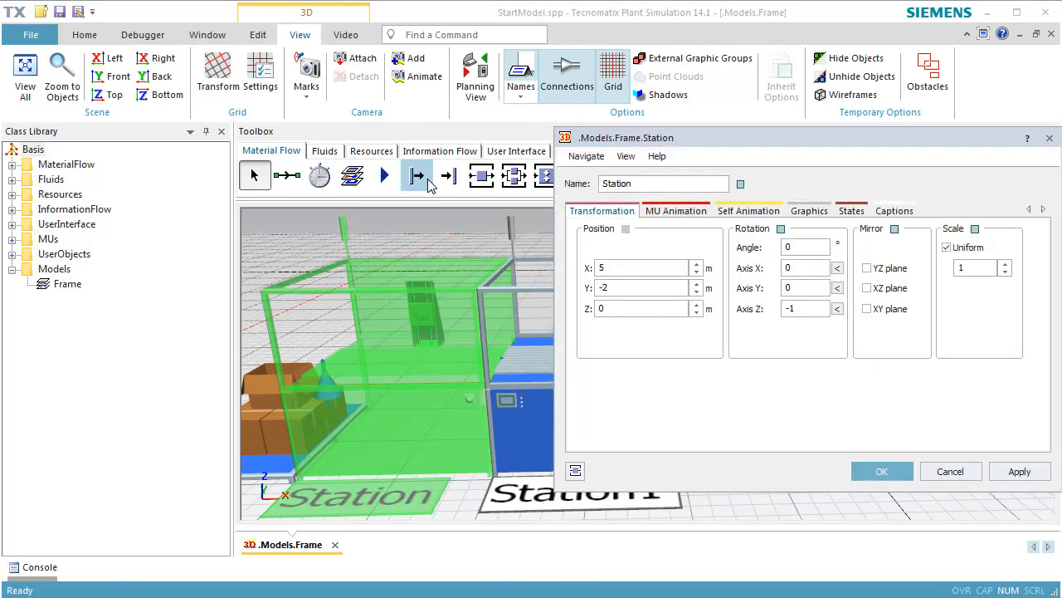
Show Station's Default MU animation path in the 3D scene and deselect the station.
click(666, 213)
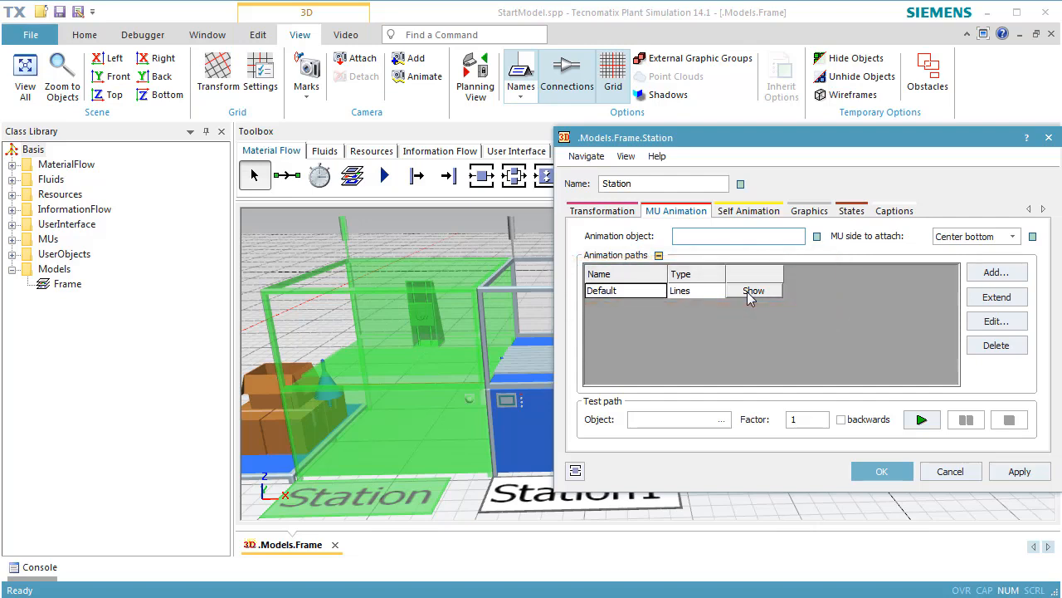
click(747, 291)
click(475, 216)
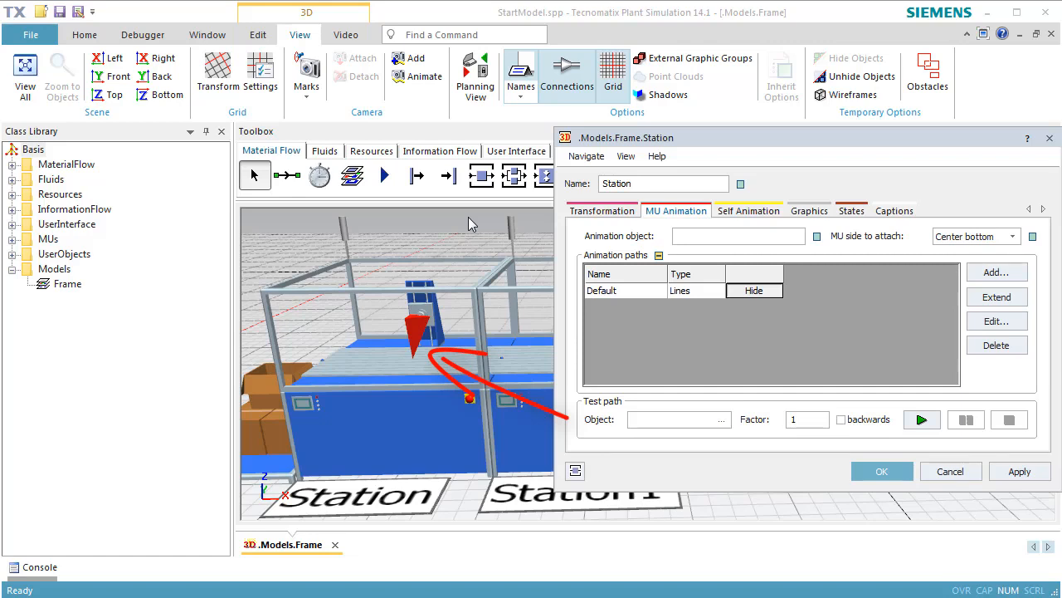
Start the simulation with the animation path shown and look closely at the part under Station's anchor point.
right_click(468, 217)
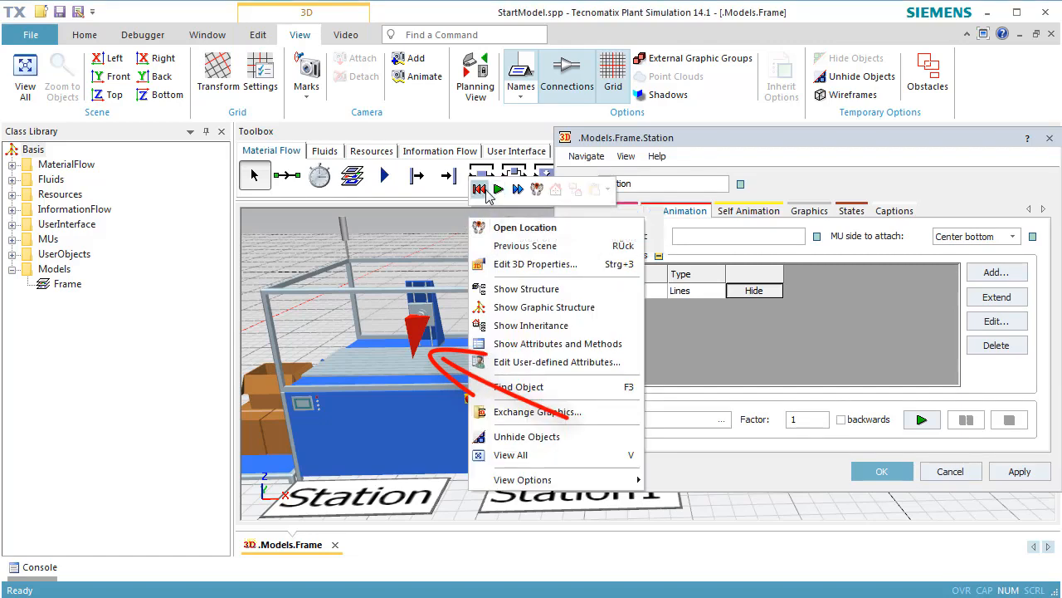
click(498, 190)
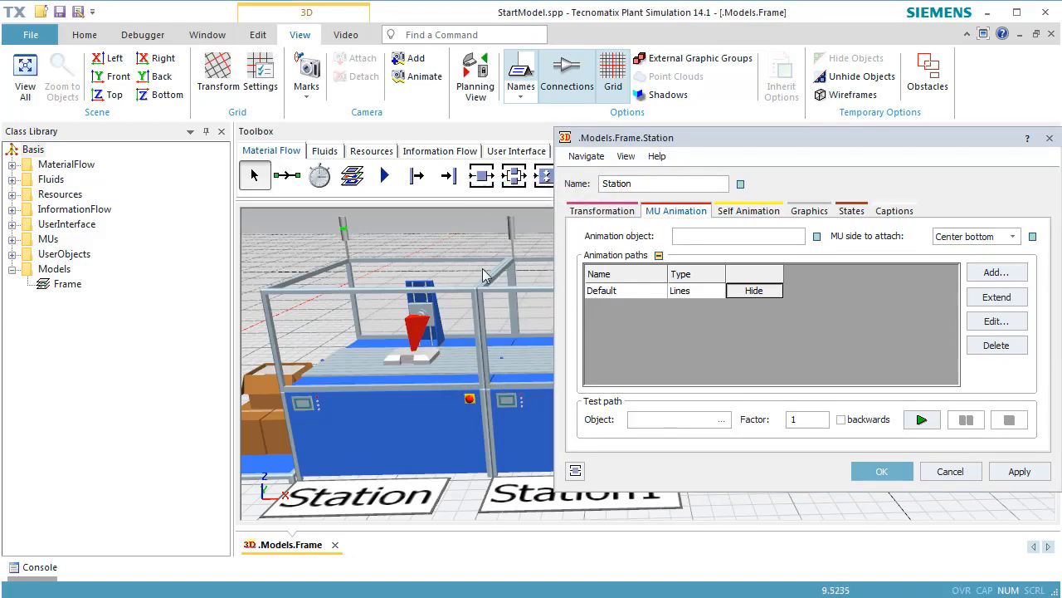
scroll(413, 361, up, 5)
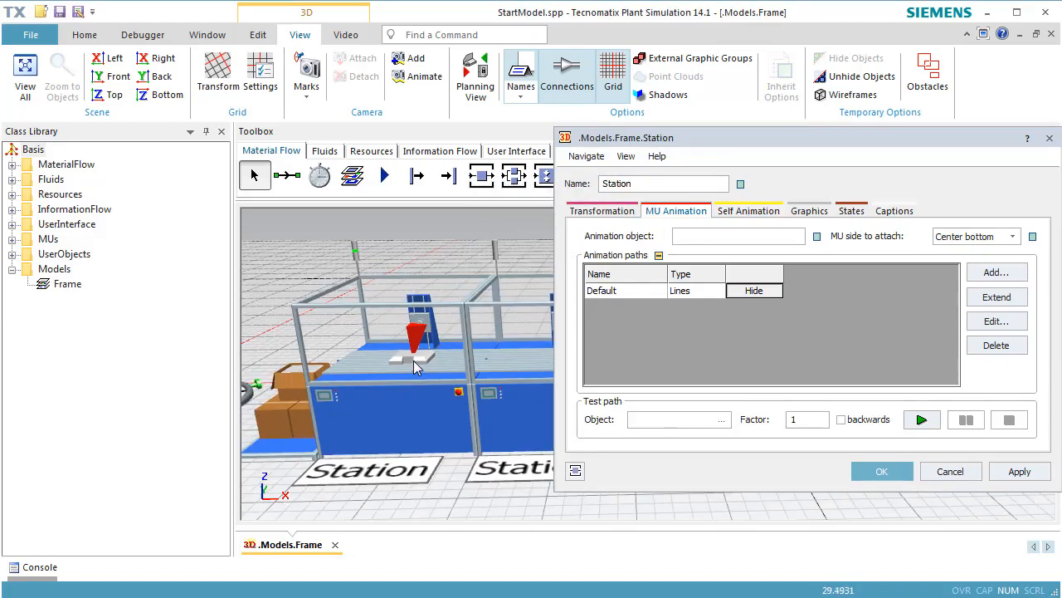
scroll(417, 360, up, 2)
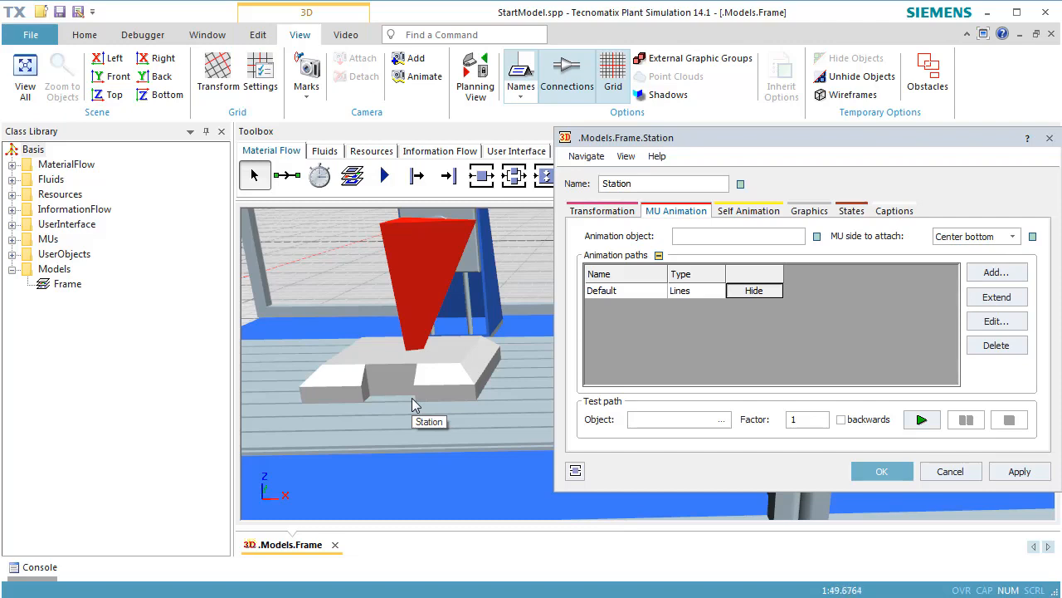
Turn off Snap to Grid and move Station's anchor point toward the front right, to about X 0.8 m, Y -0.94 m.
click(261, 38)
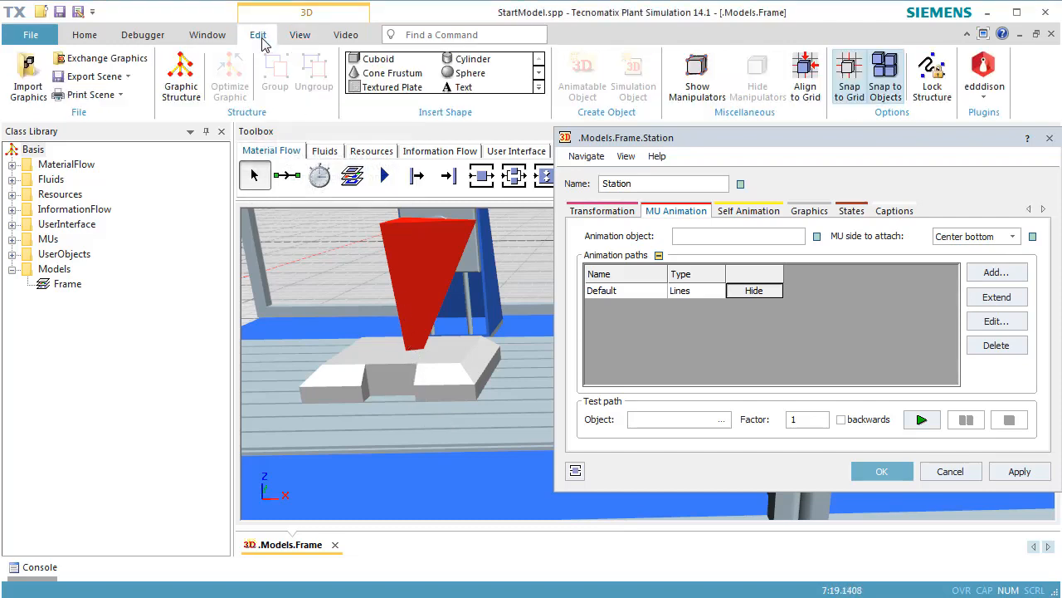
click(844, 99)
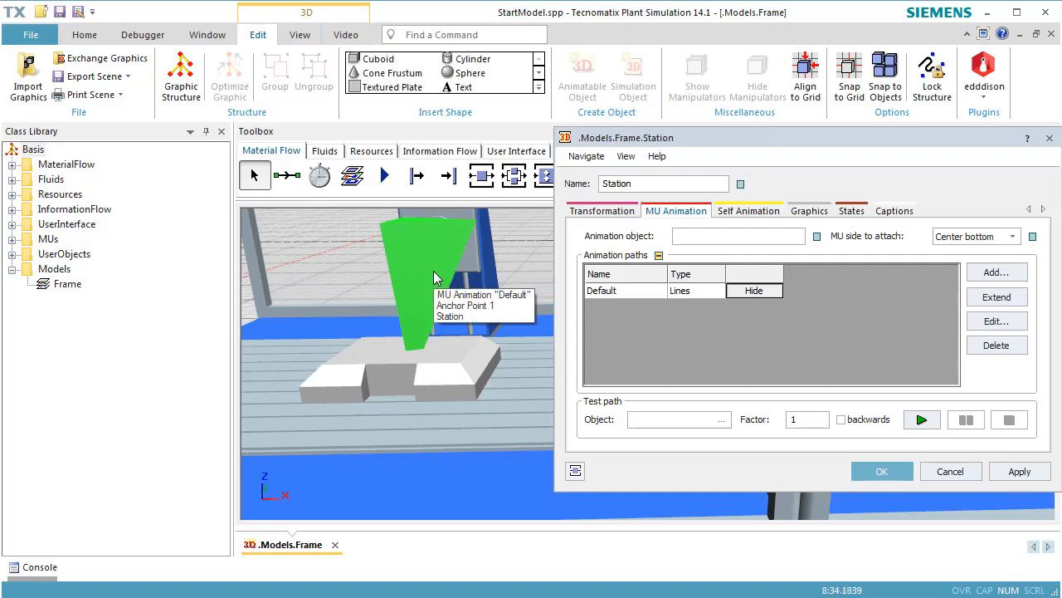
drag(433, 278, 622, 344)
scroll(516, 354, down, 5)
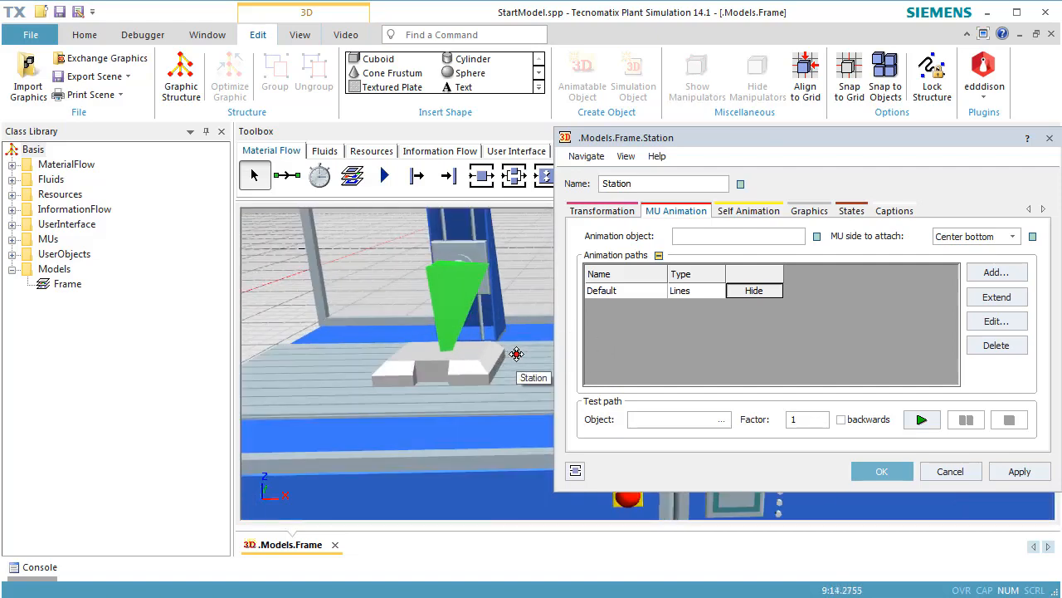
right_drag(446, 409, 431, 417)
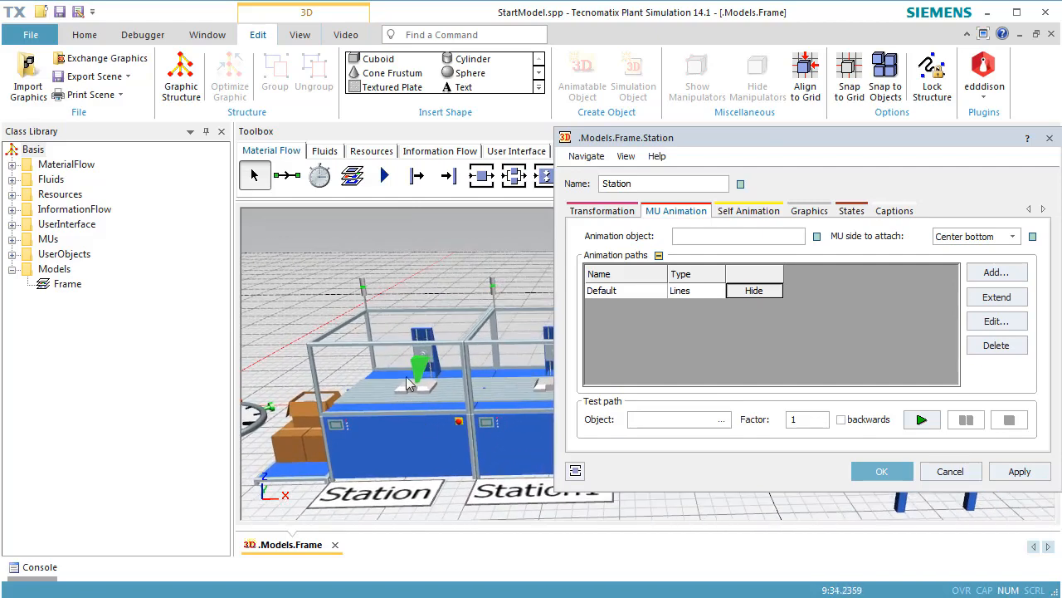
ctrl+drag(418, 369, 459, 390)
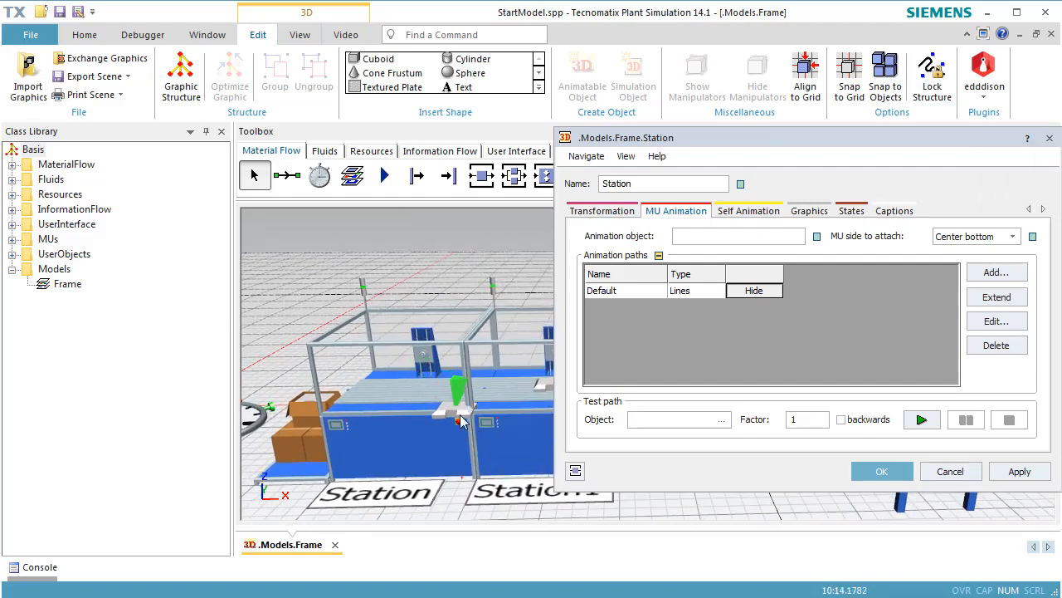
Rotate Station's anchor point about the Z axis to an angle of about 129°.
mouse_move(462, 419)
key(ctrl+Right)
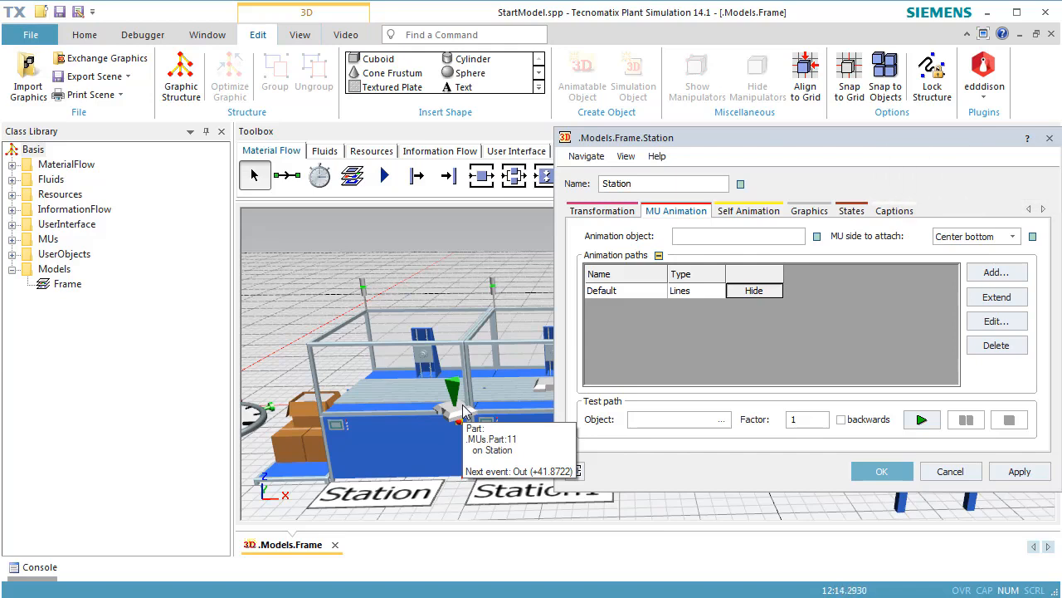
key(ctrl+shift+Right)
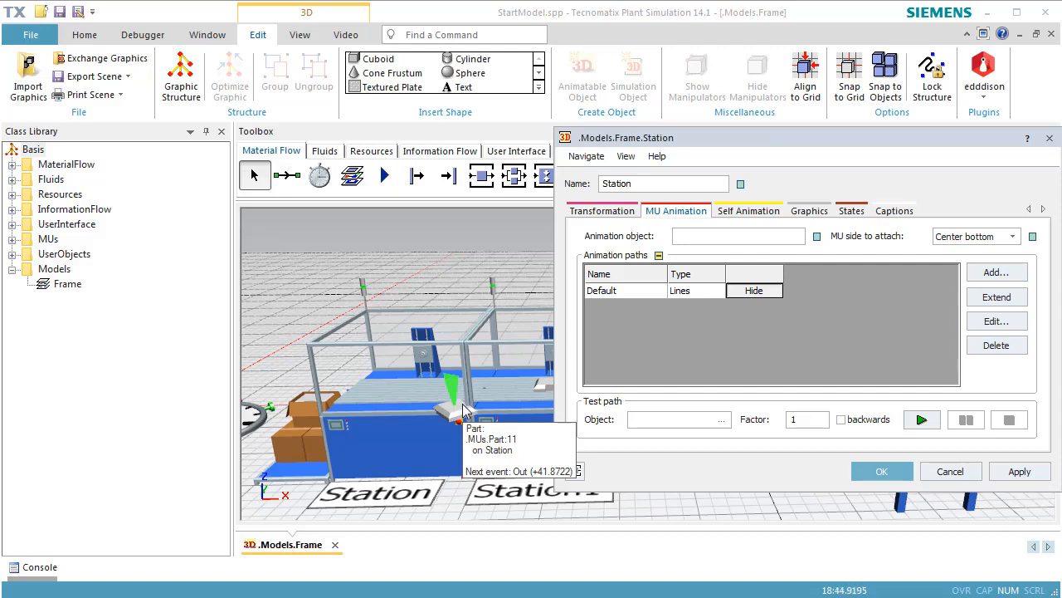
Set the anchor point's position to X 0.6 m and Y -0.6 m in its 3D properties.
right_click(450, 385)
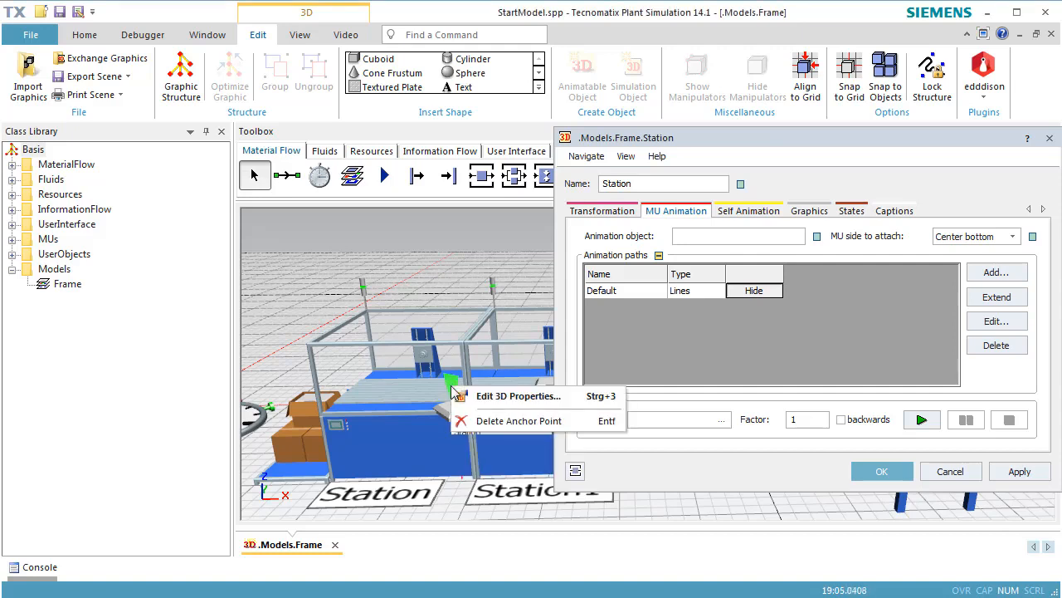
click(491, 403)
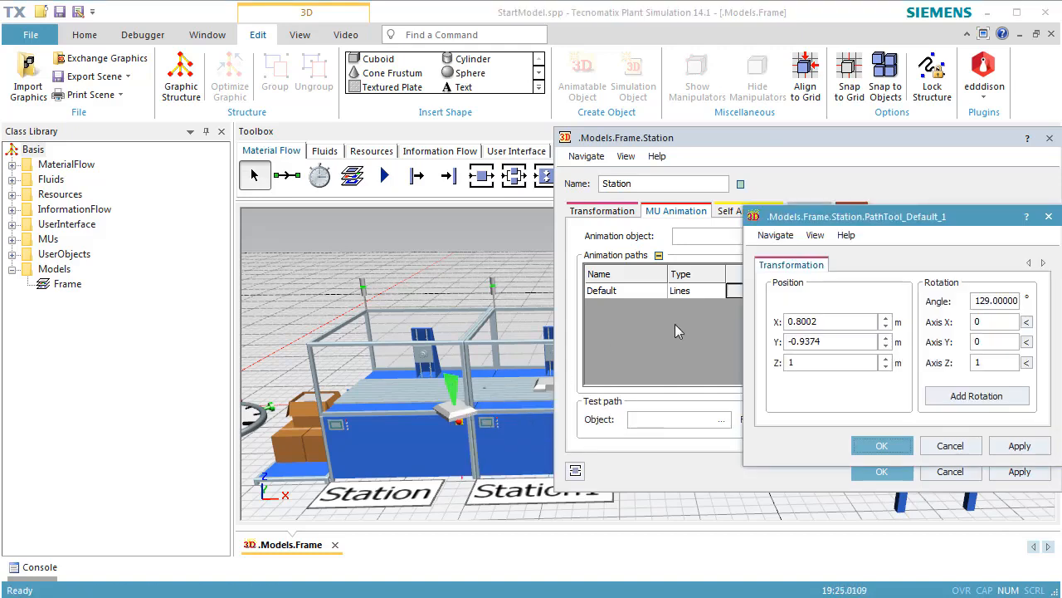
click(851, 320)
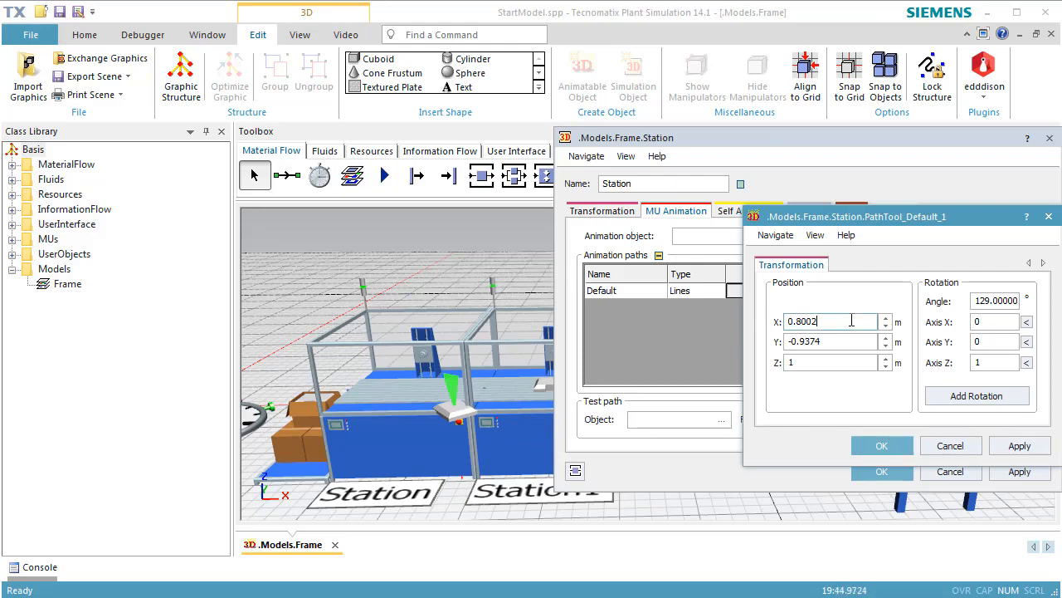
double_click(851, 320)
text(0.6)
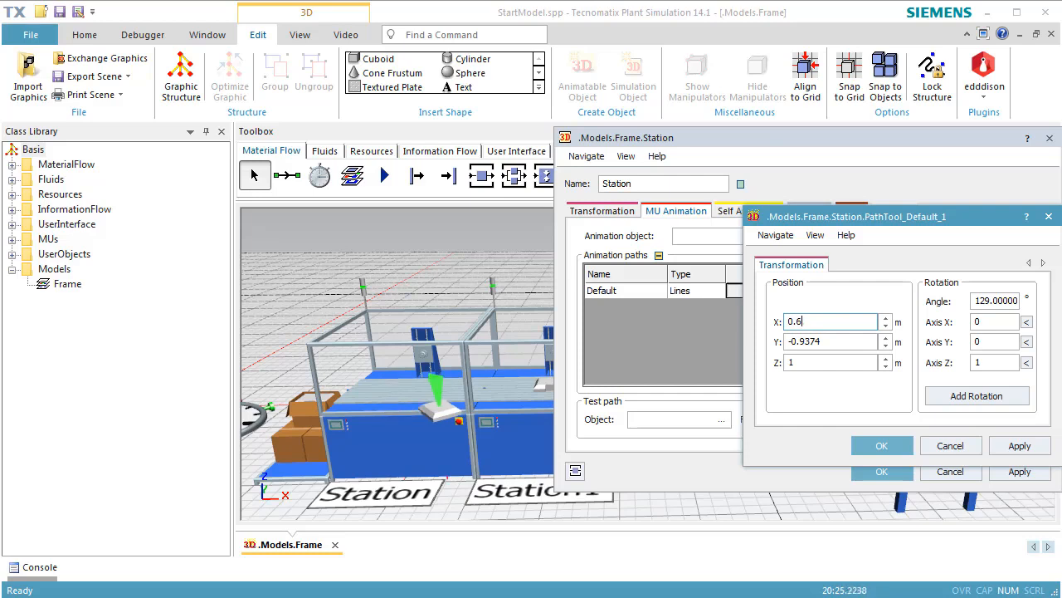
double_click(865, 341)
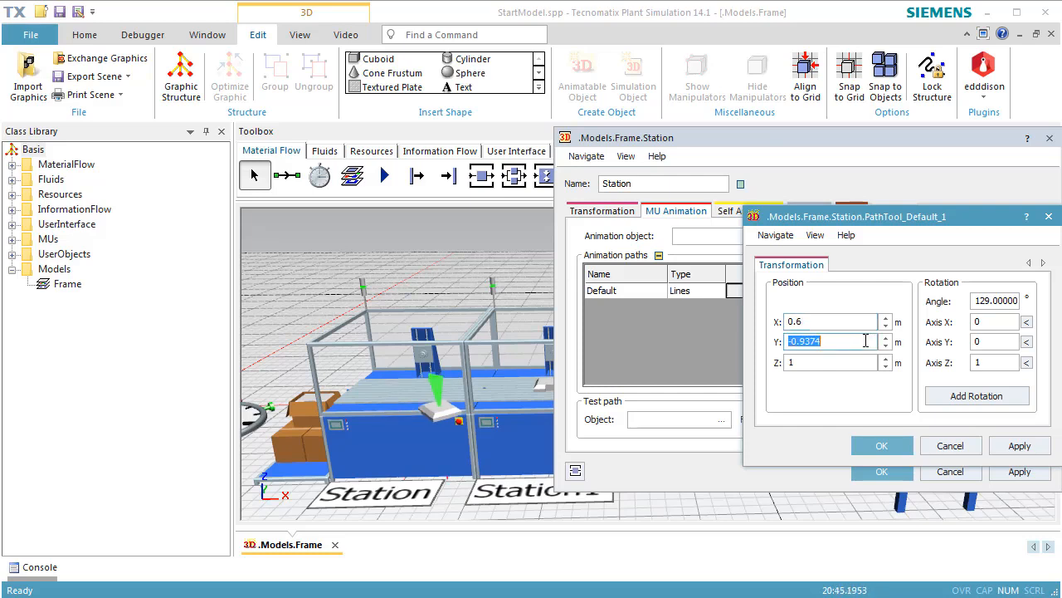
text(-0)
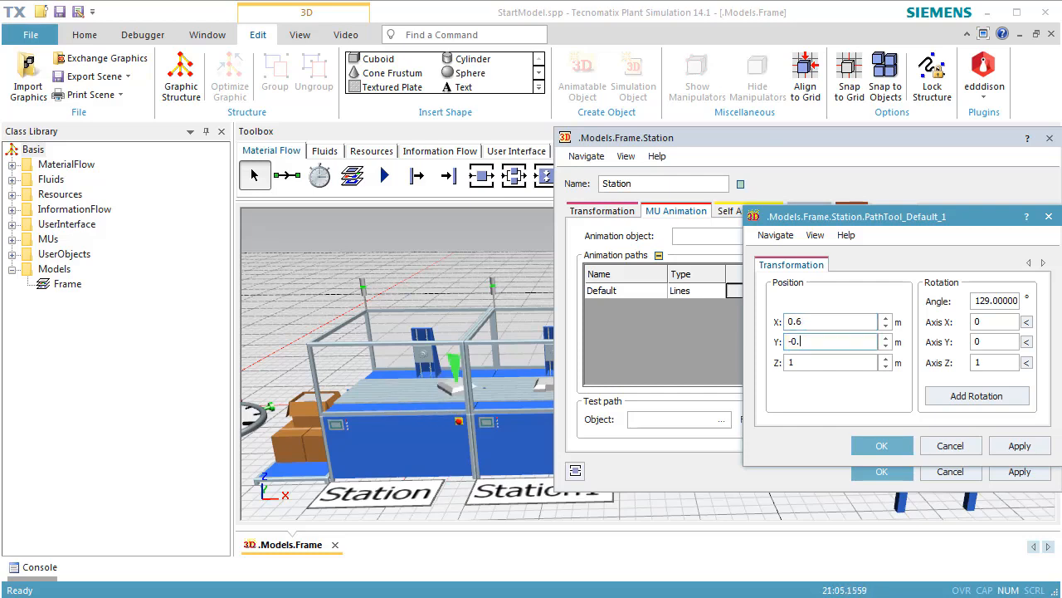
text(.6)
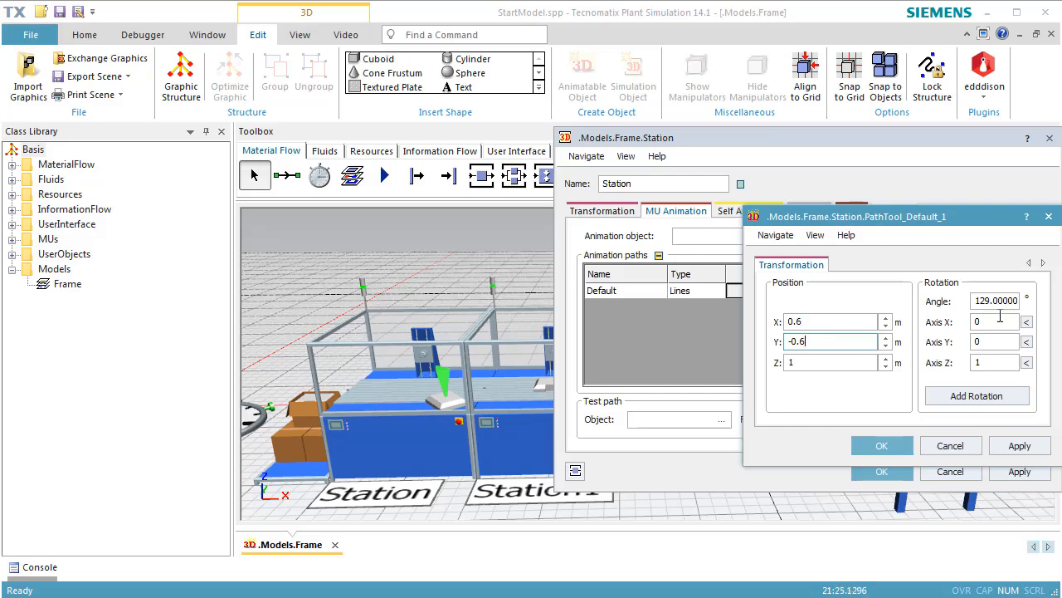
Set the anchor point's rotation angle to 120° and close Station's 3D properties.
double_click(1000, 301)
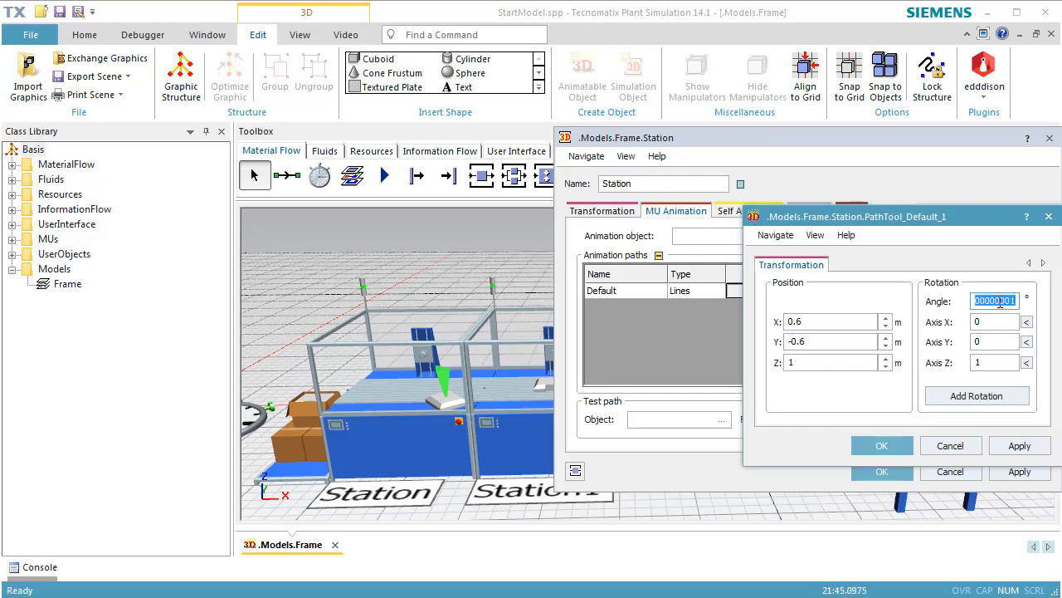
text(120)
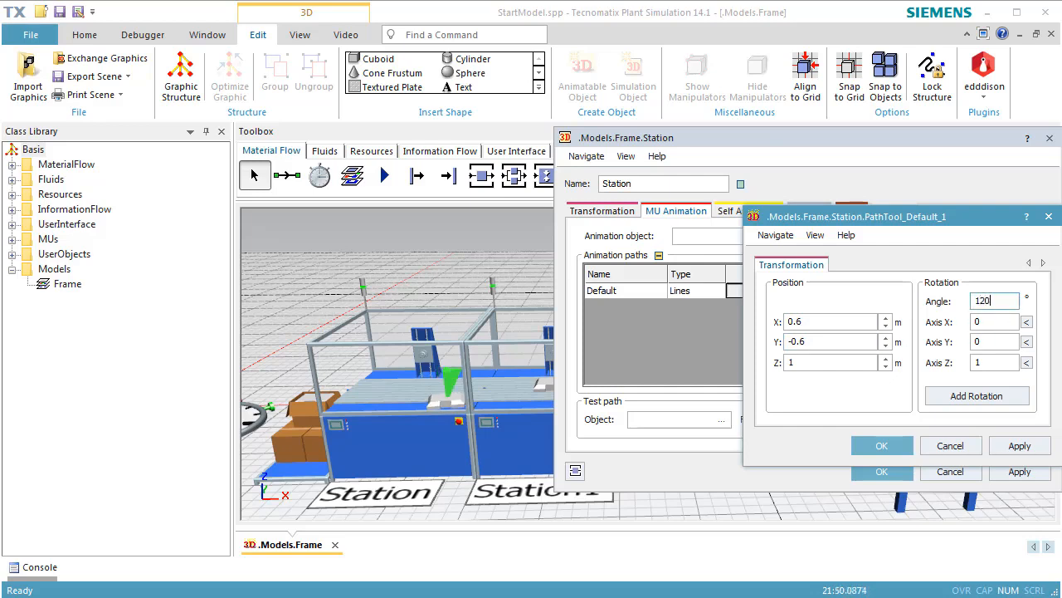
click(883, 447)
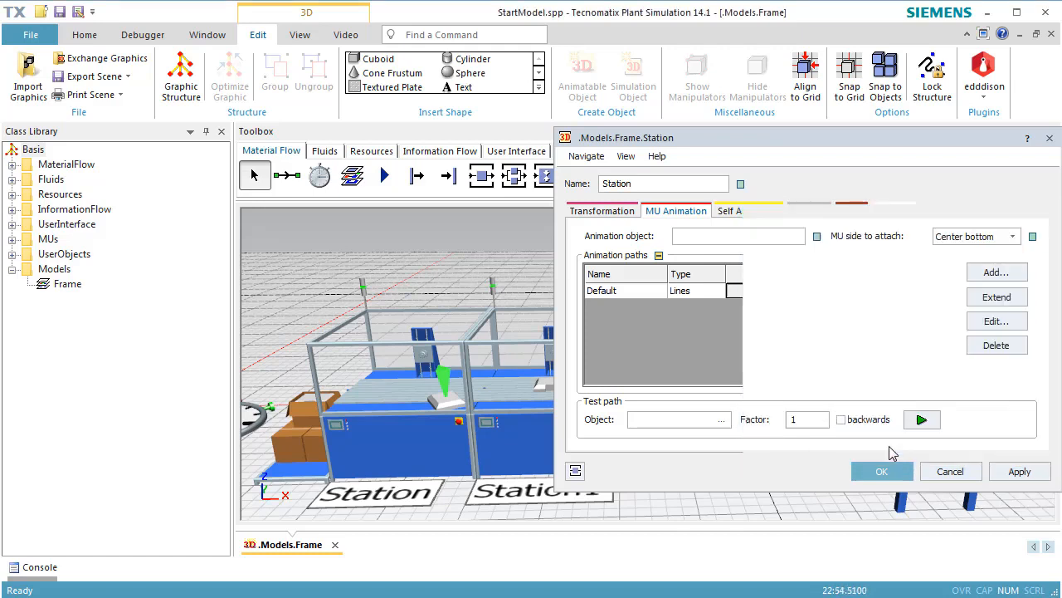
click(946, 471)
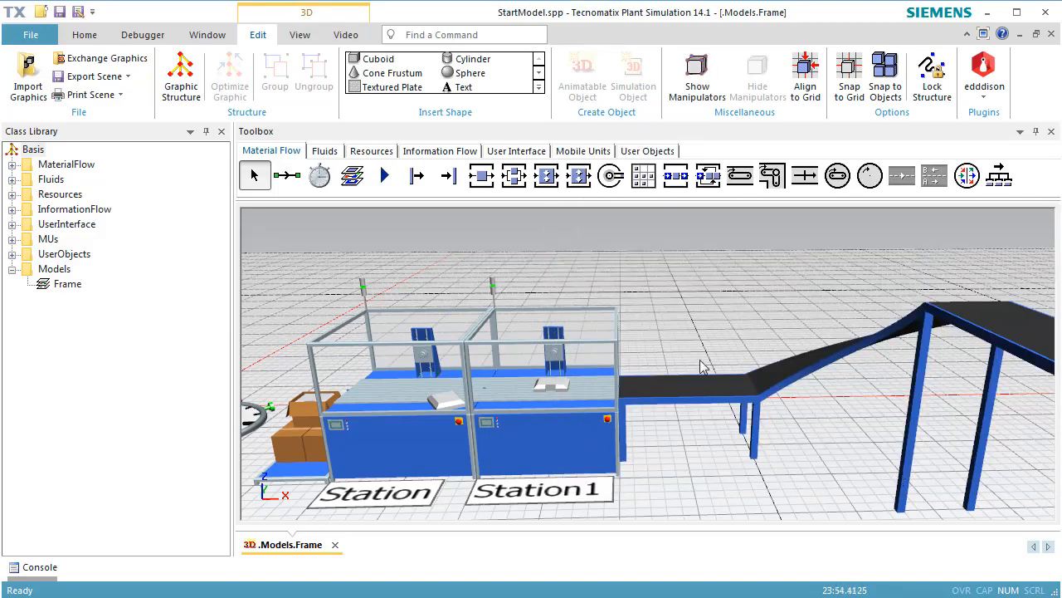
Rerun the simulation from time zero to check the part's placement on Station, and reset it.
right_click(644, 282)
click(656, 254)
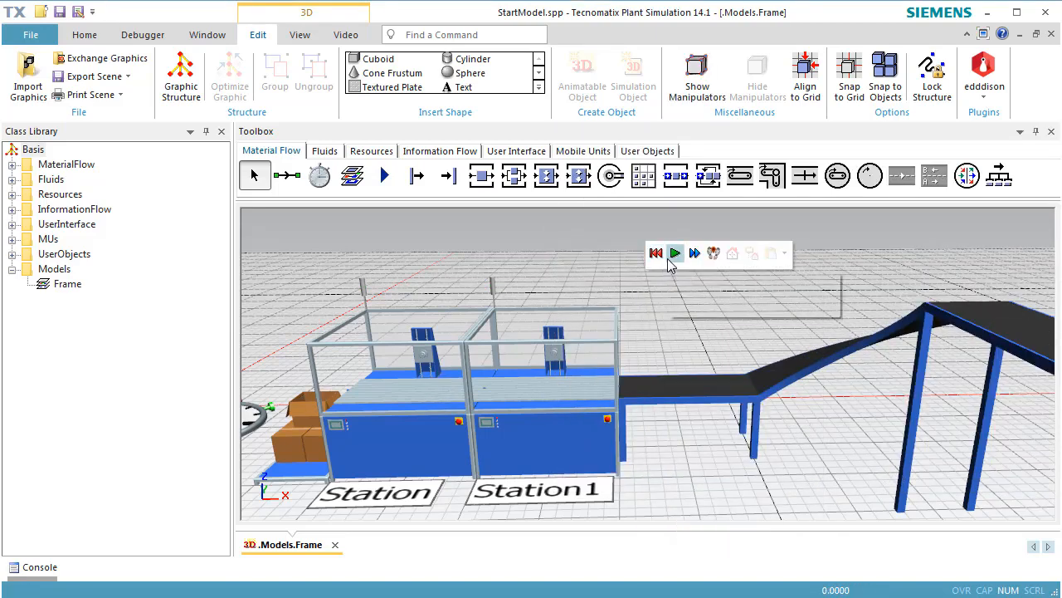
click(677, 254)
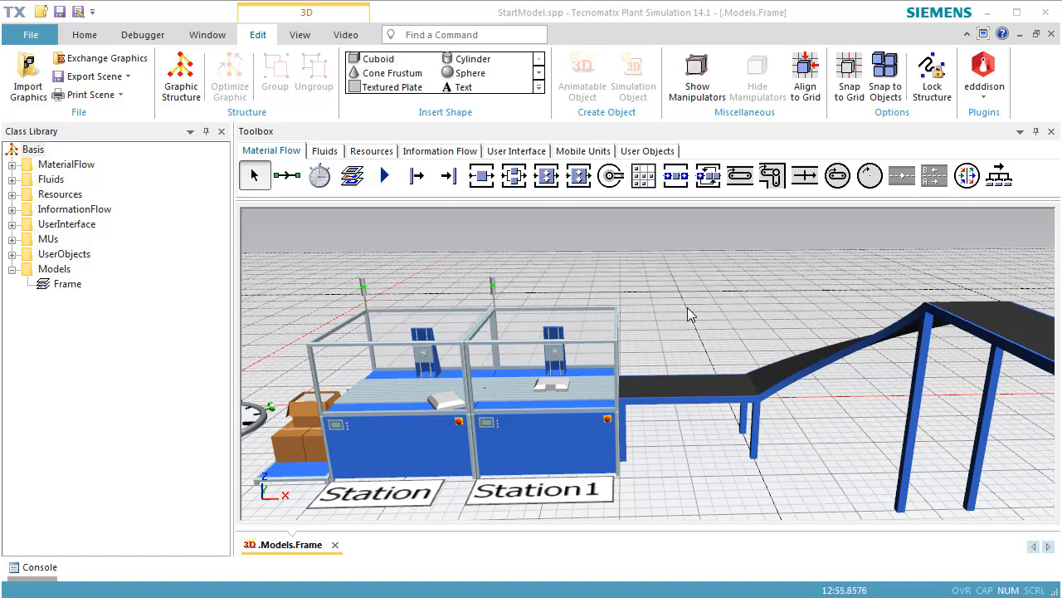
right_click(689, 314)
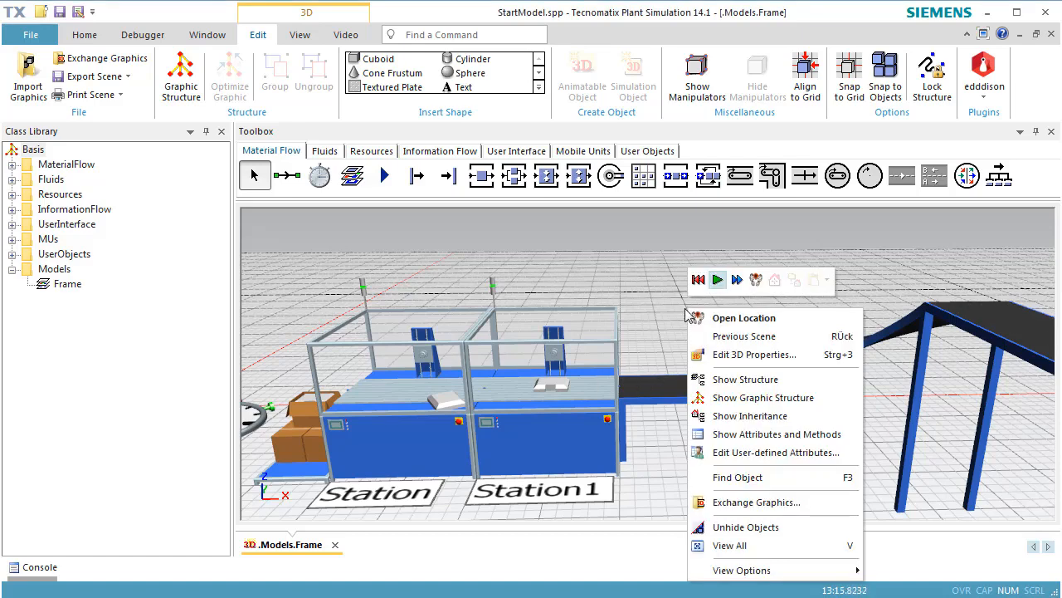
click(700, 281)
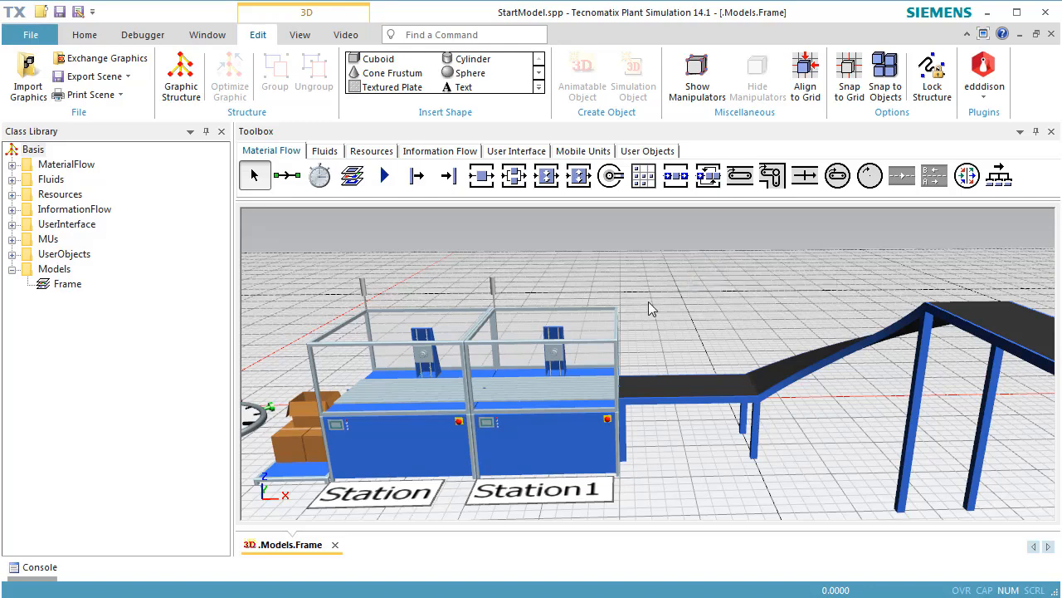
Duplicate the Container class in the MUs folder of the class library.
click(12, 239)
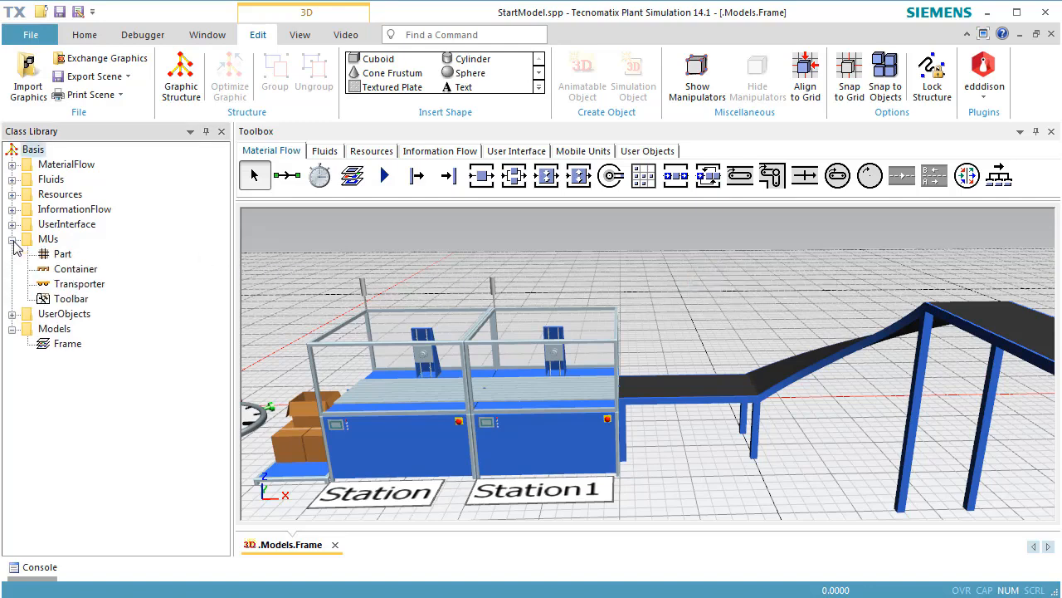
click(59, 277)
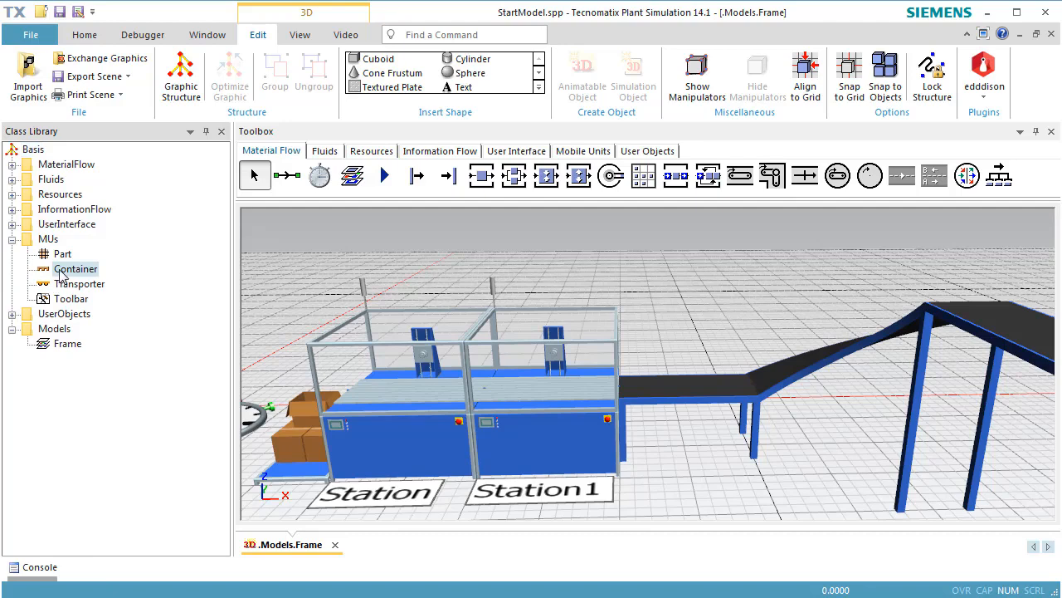
right_click(60, 273)
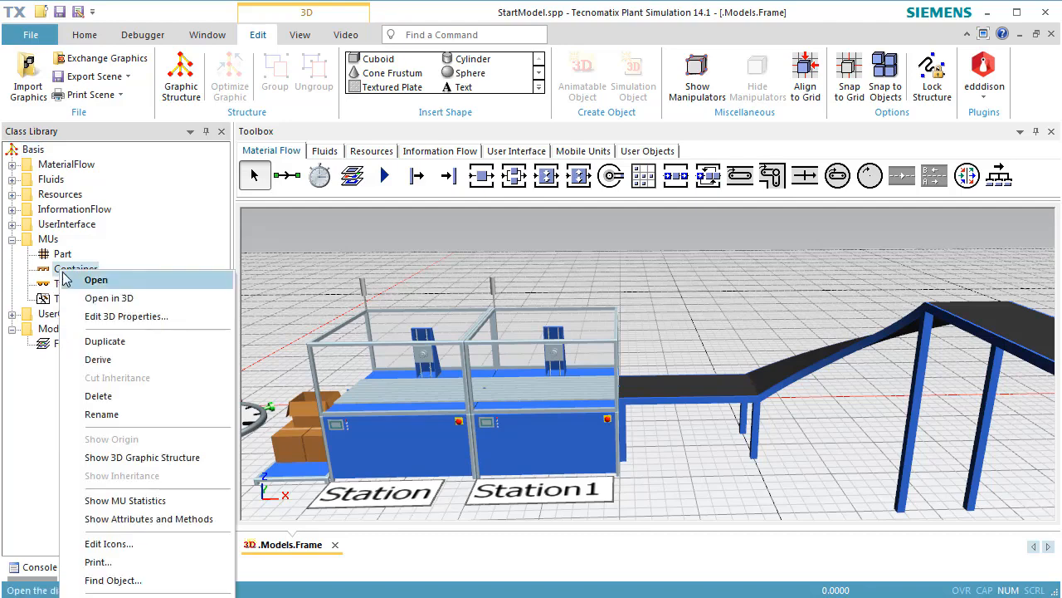
click(103, 340)
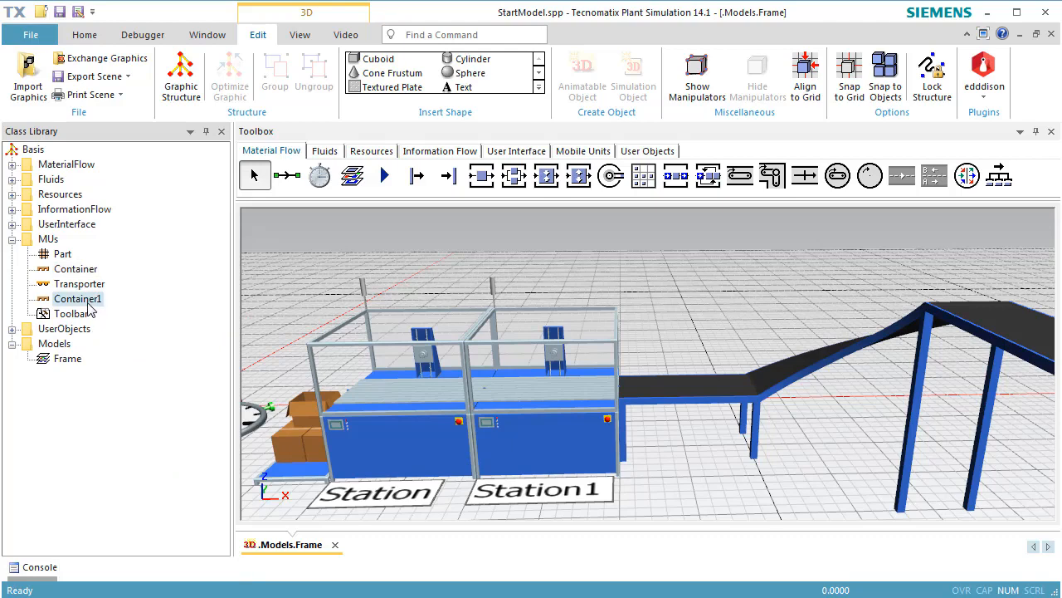
Move Container1 directly below Container in the class library, and set its X-dimension to 3 and Y-dimension to 4.
drag(90, 306, 93, 288)
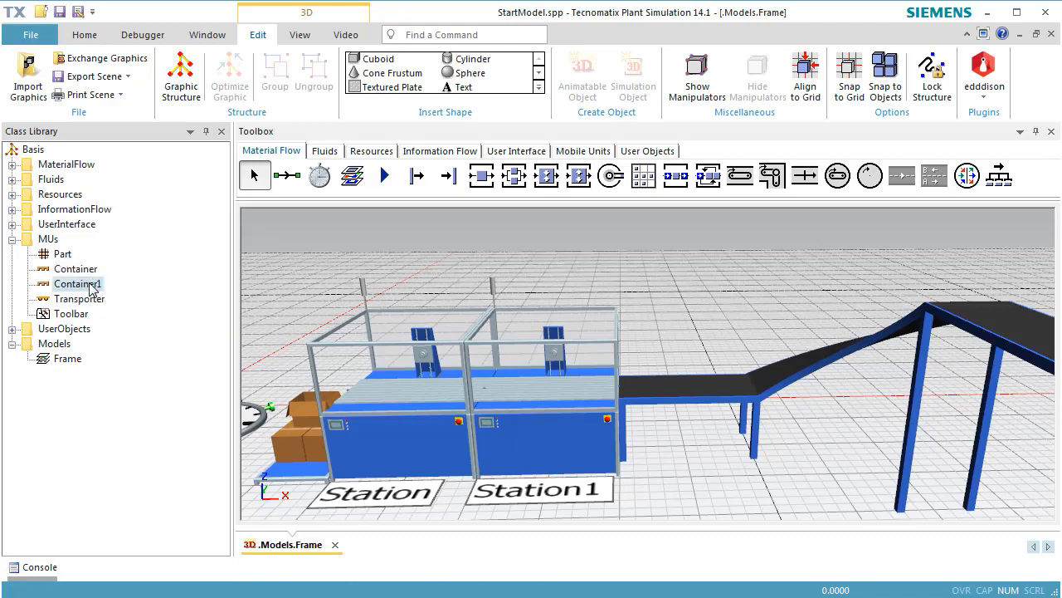
right_click(90, 287)
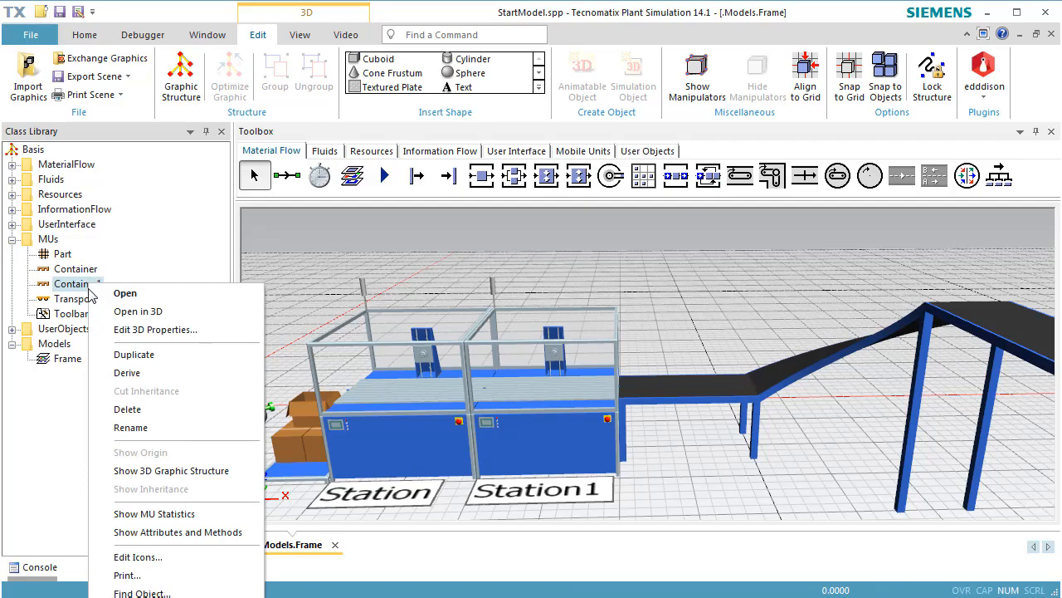
click(79, 288)
double_click(79, 286)
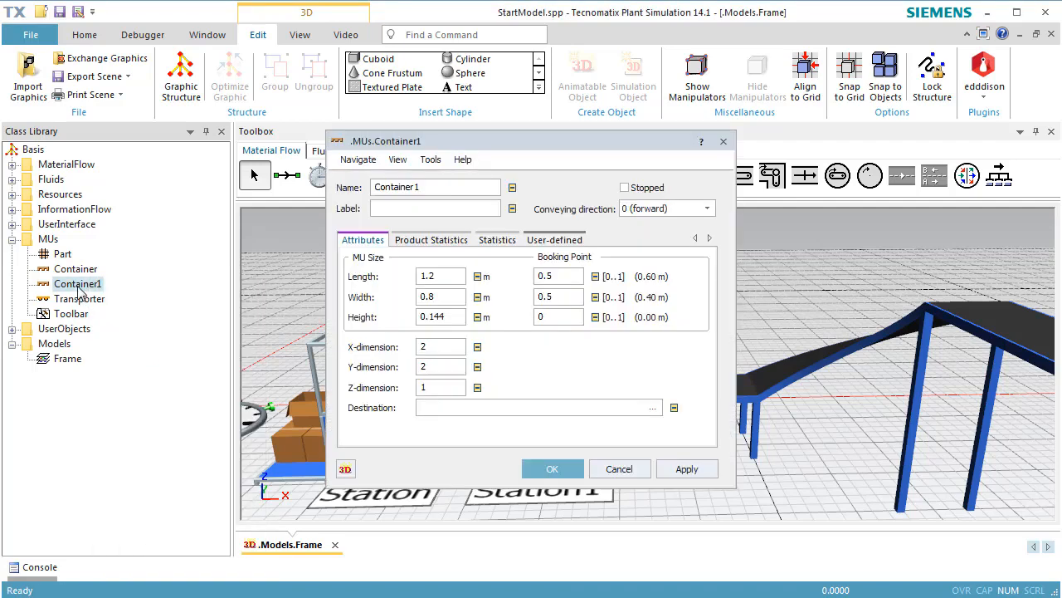
double_click(442, 346)
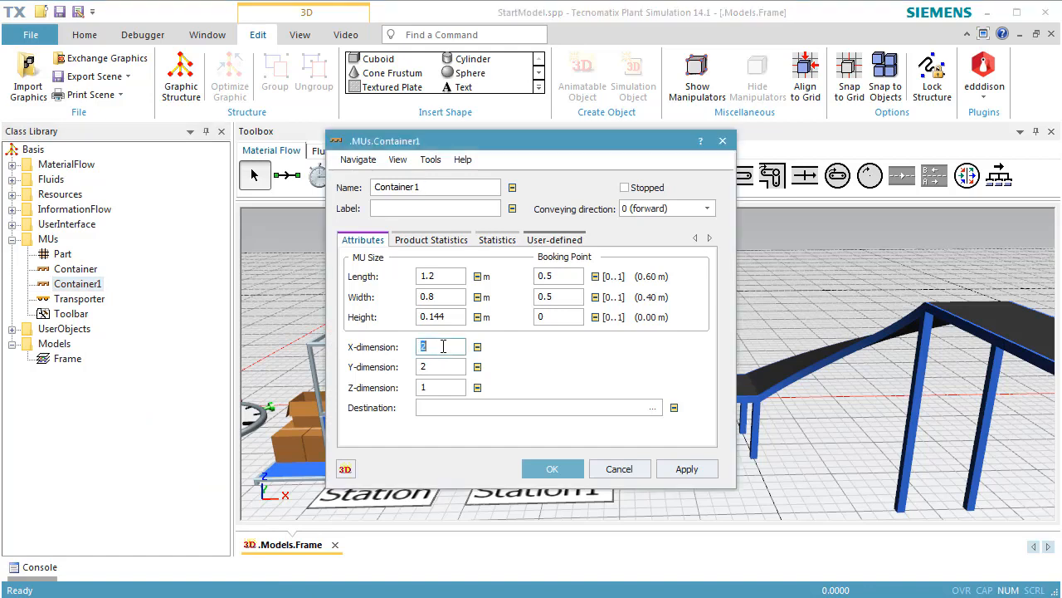
text(3)
double_click(456, 366)
text(4)
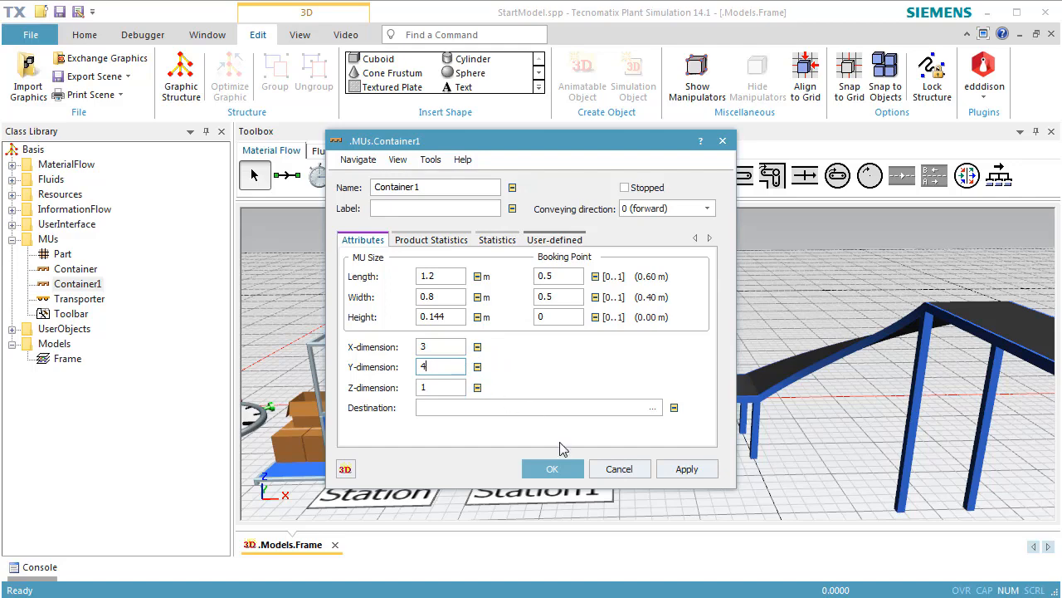
click(571, 470)
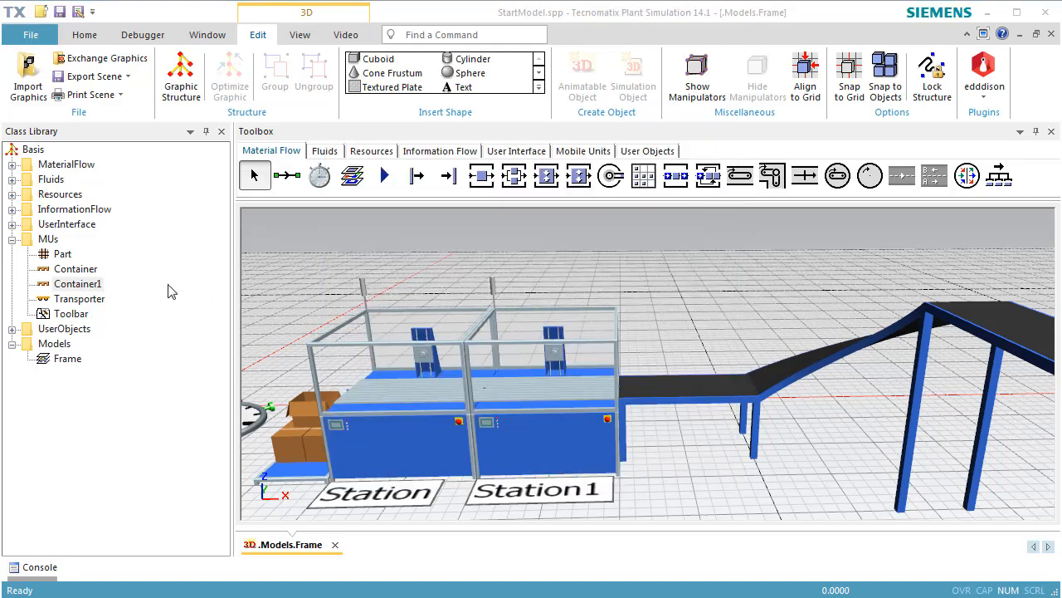
Open Container1 in 3D and exchange its graphic for Box800x600x320.s3d from the s3d-graphics Containers folder, adopting the graphic's dimensions as MU size.
right_click(77, 285)
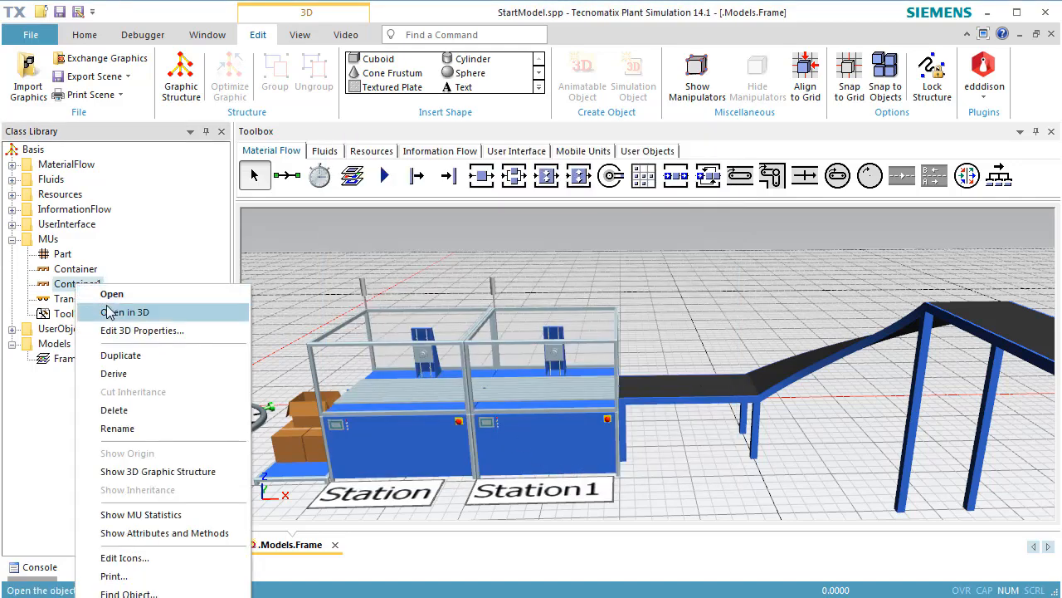
click(109, 313)
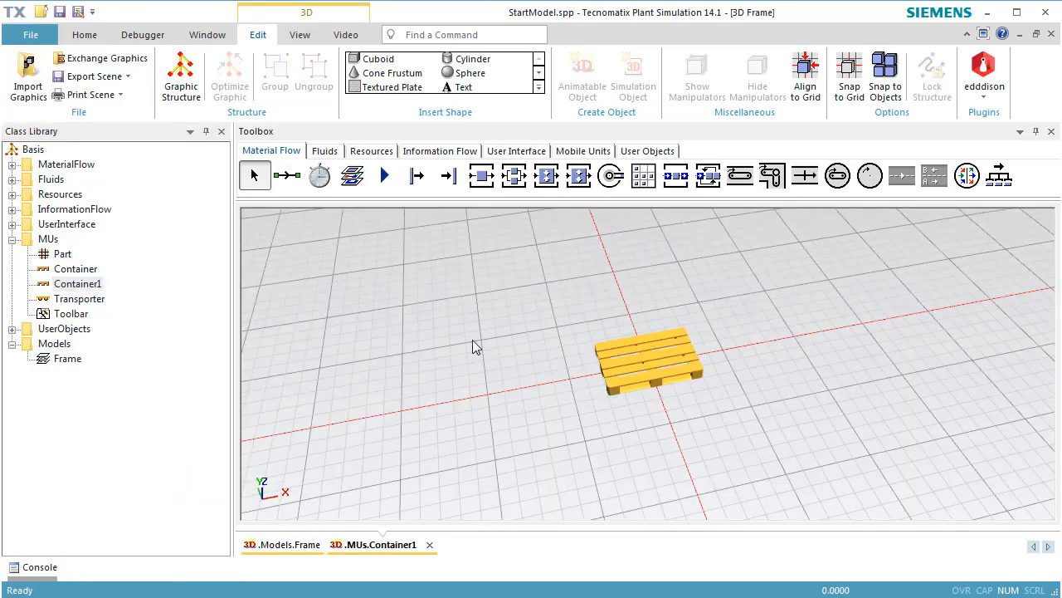
click(90, 60)
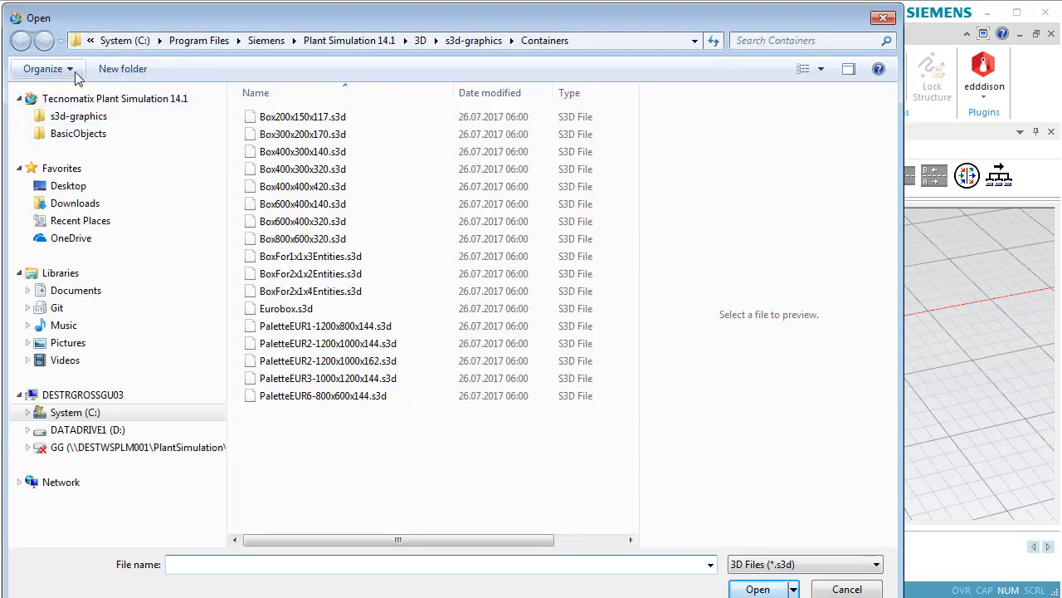
click(95, 117)
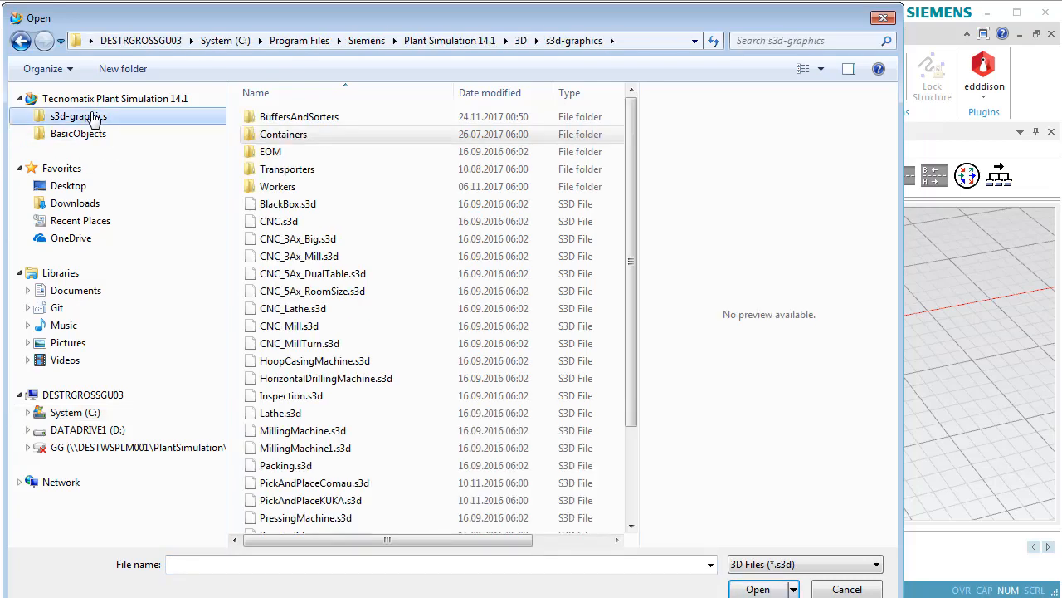
double_click(274, 137)
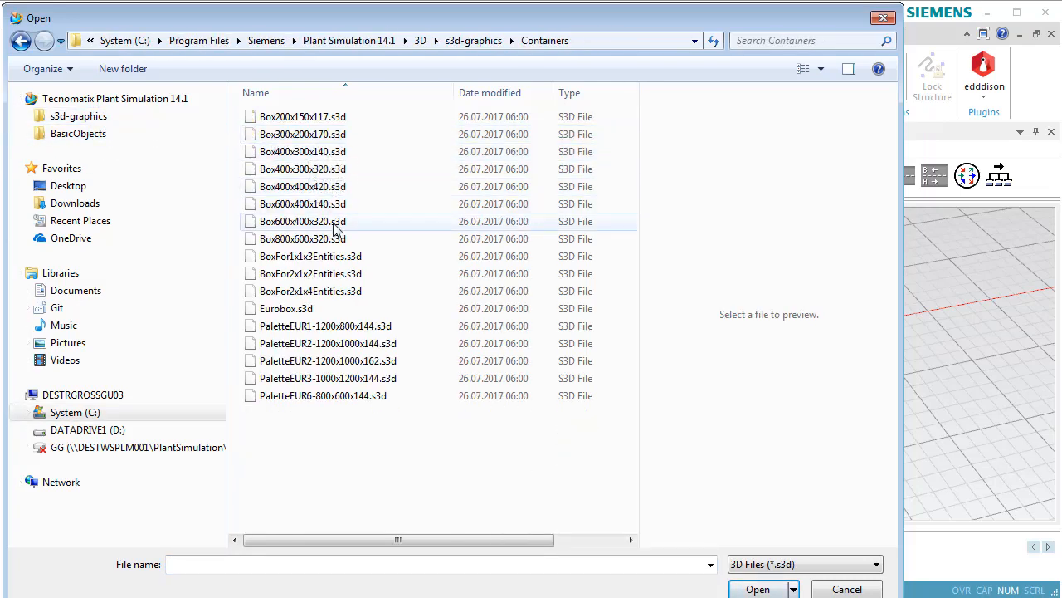
click(321, 240)
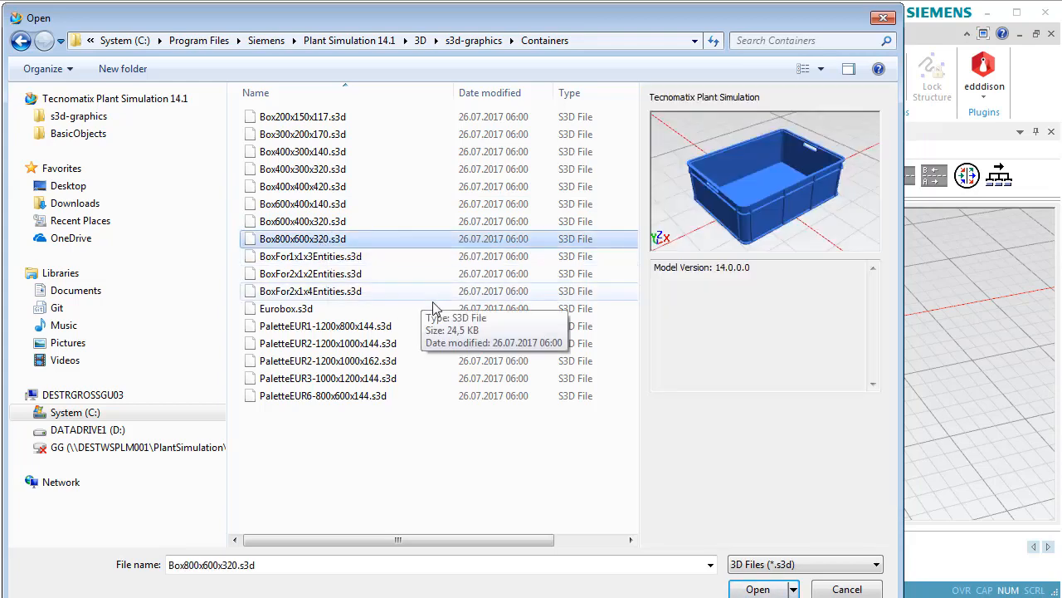
click(755, 590)
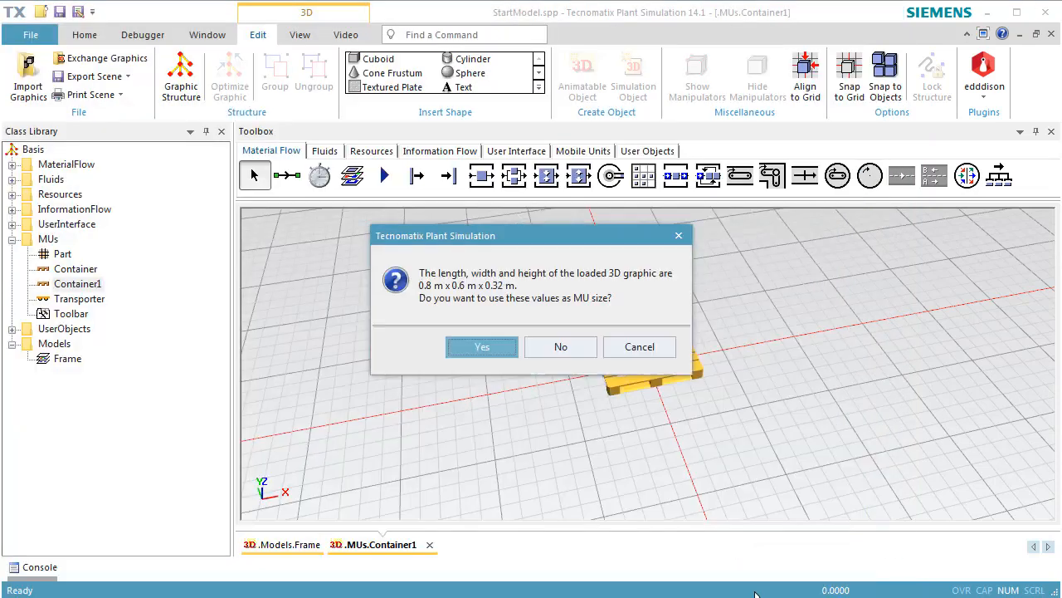
click(482, 347)
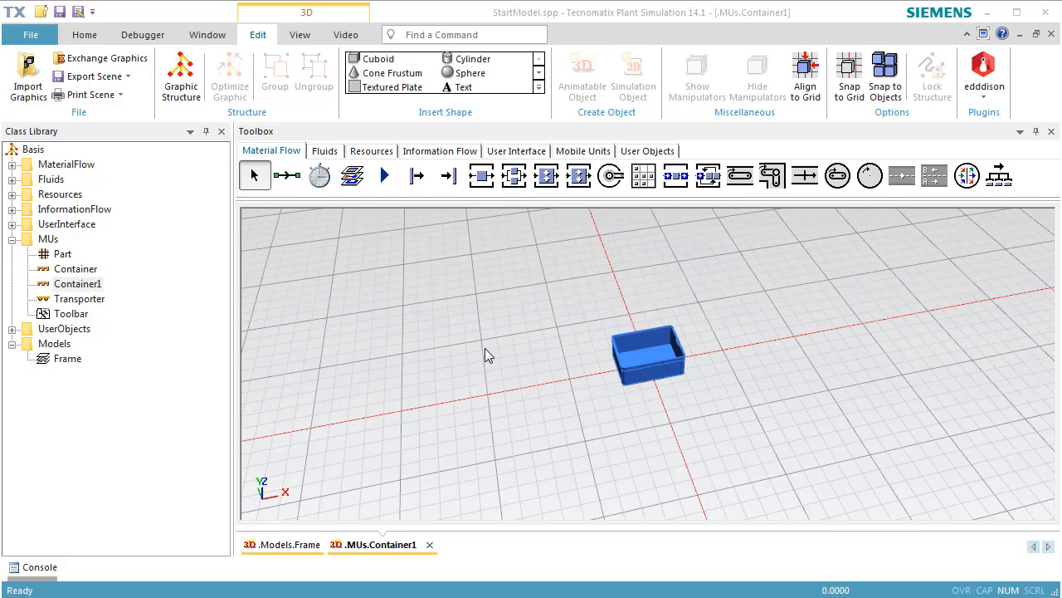
Duplicate the Part class in the MUs folder and move the duplicate directly below Part.
click(63, 255)
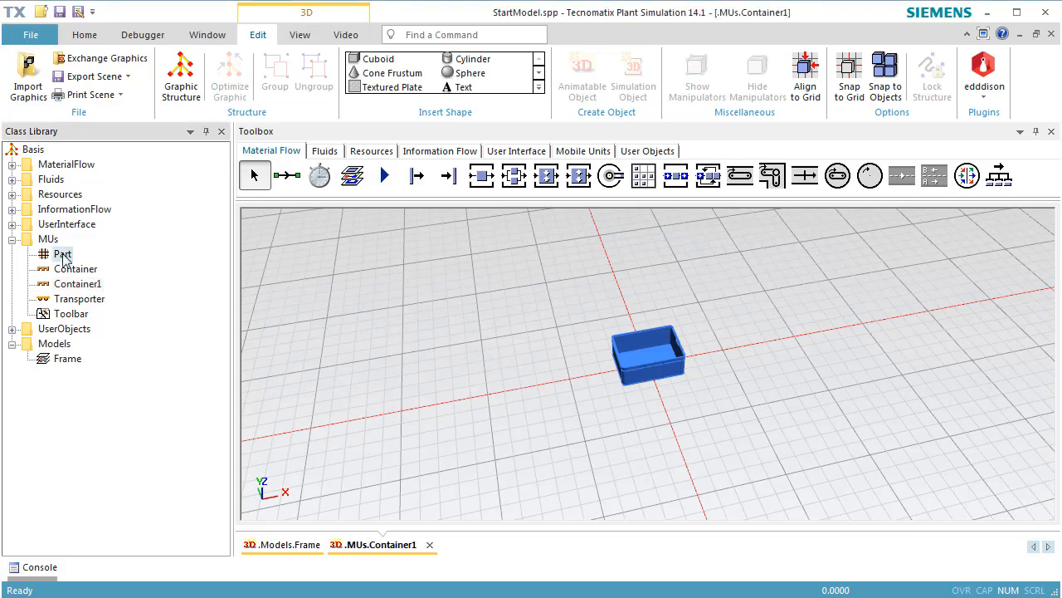
right_click(63, 254)
click(91, 324)
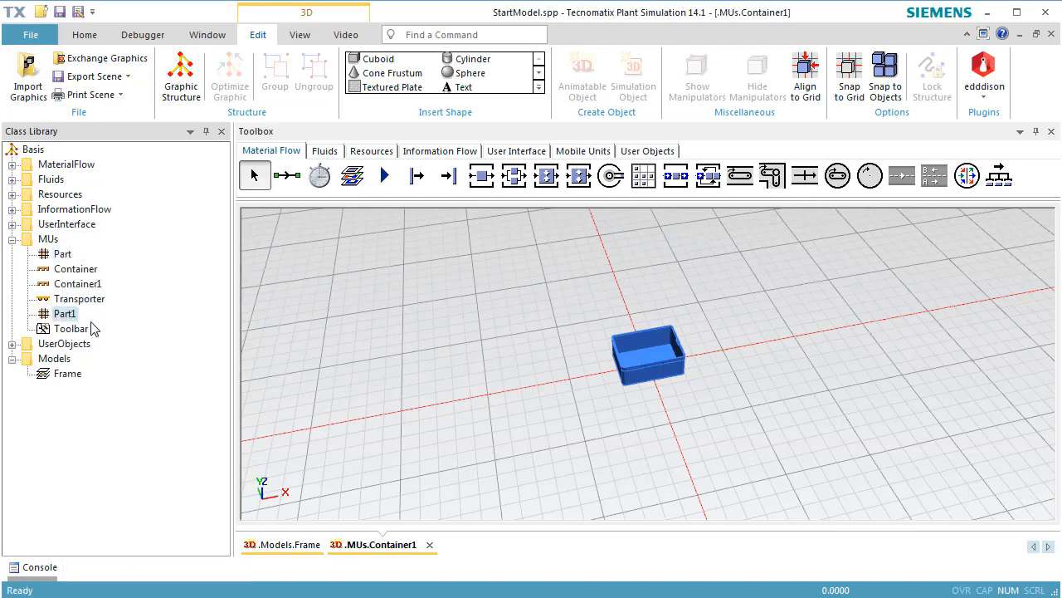
drag(73, 318, 66, 271)
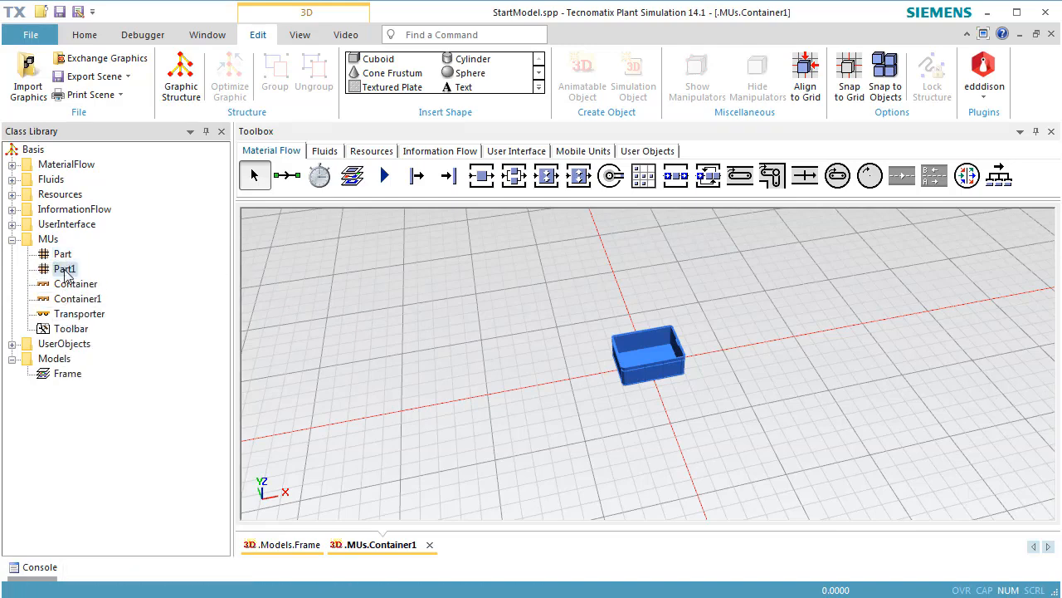
Open Part1 in 3D and delete its default graphic.
right_click(66, 271)
click(91, 297)
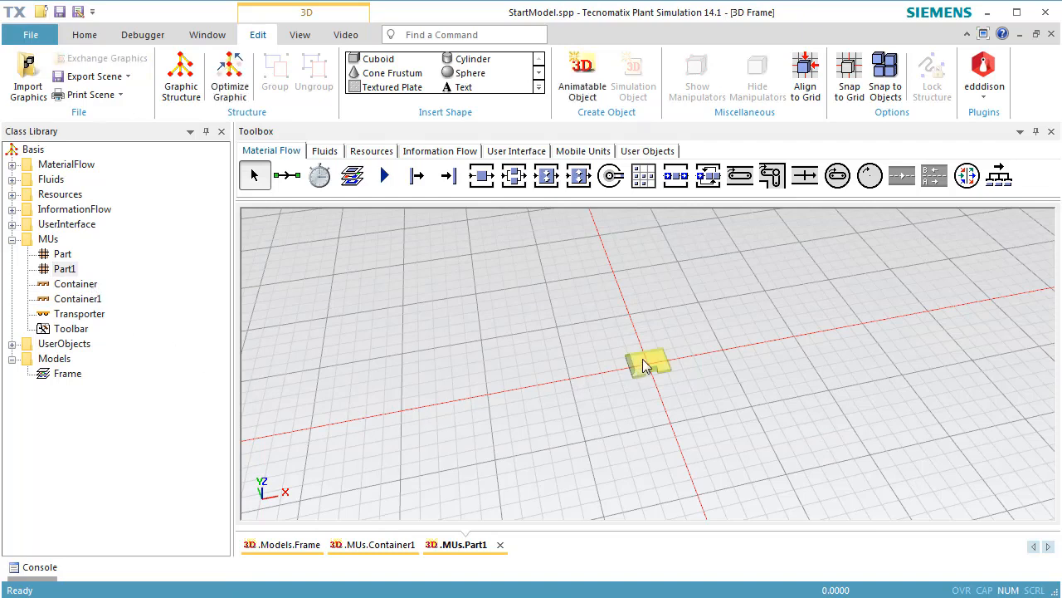
click(635, 364)
key(Delete)
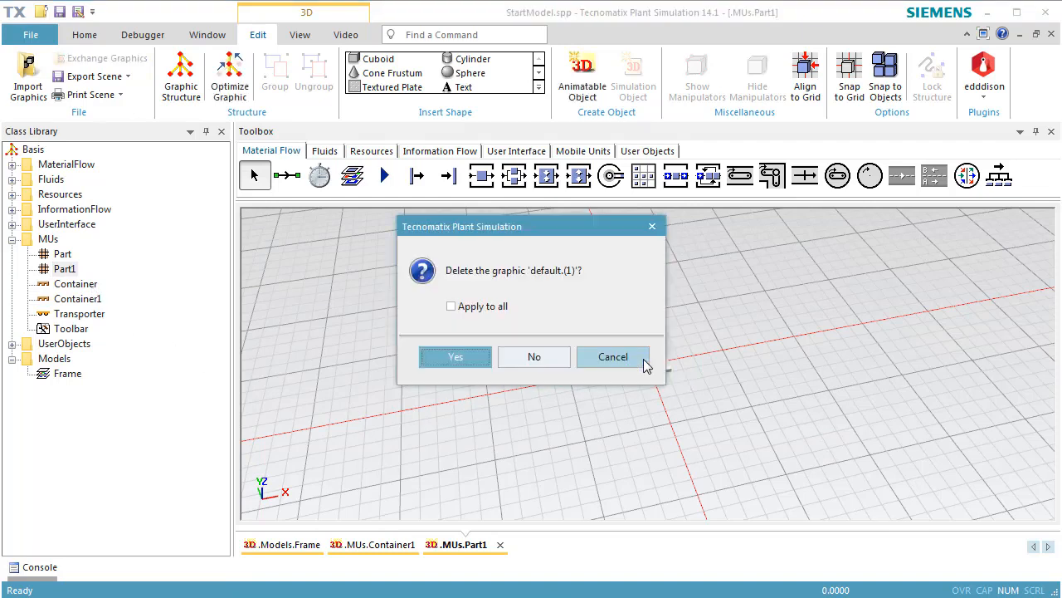
click(477, 358)
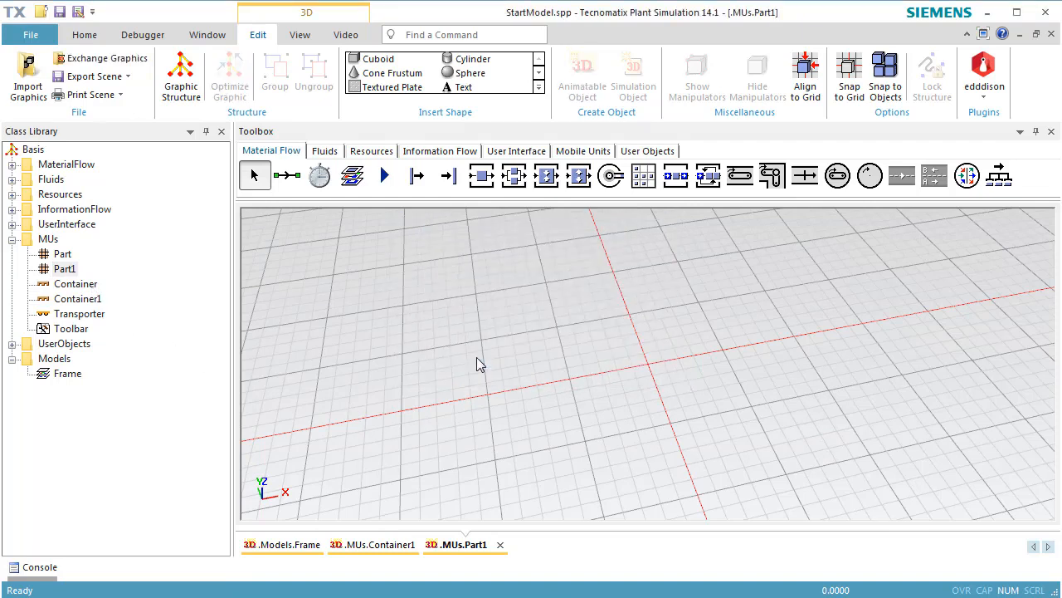
Create a cylinder with radius 0.05 m and height 0.3 m in Part1's scene and place it near the origin.
click(473, 60)
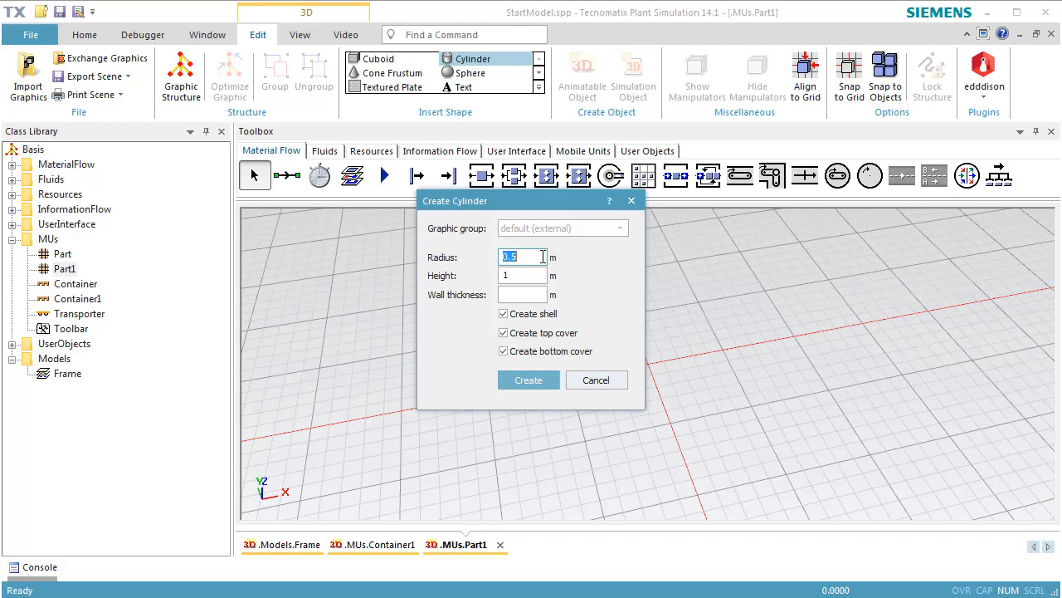
text(0.05)
double_click(542, 275)
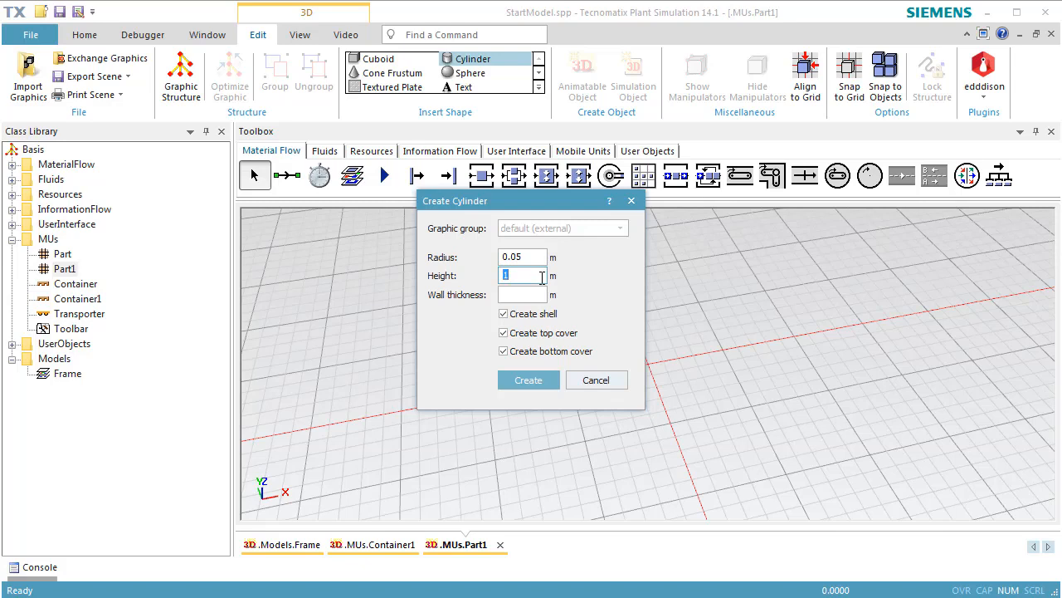
text(0.3)
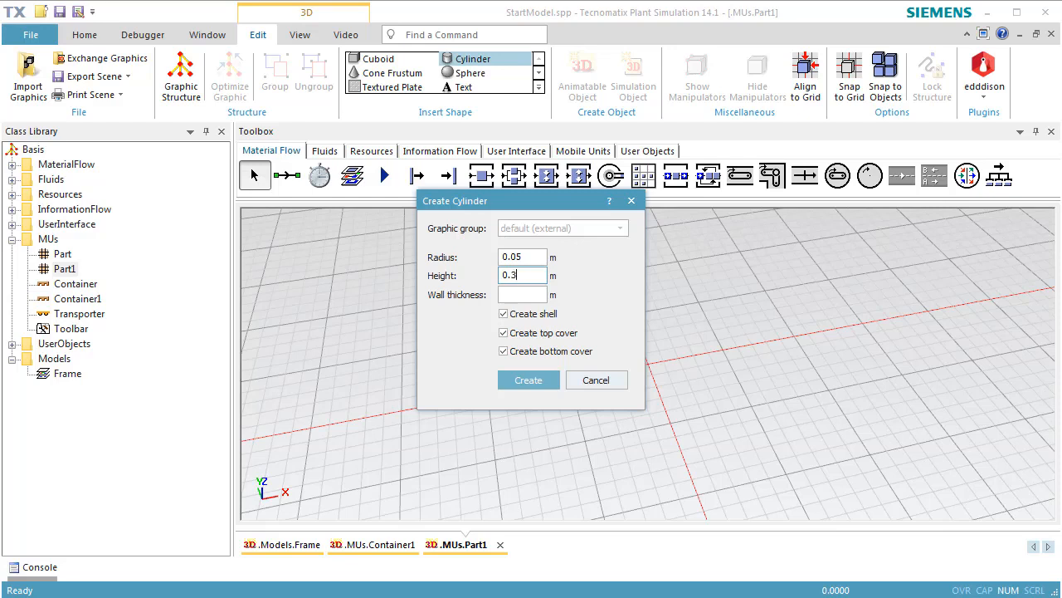
click(543, 380)
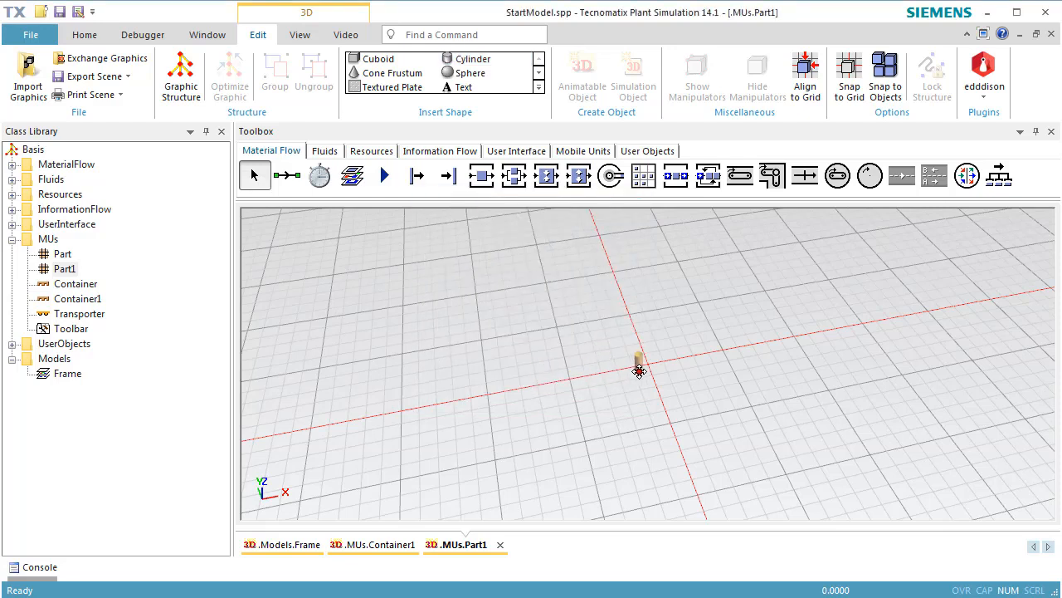
click(649, 363)
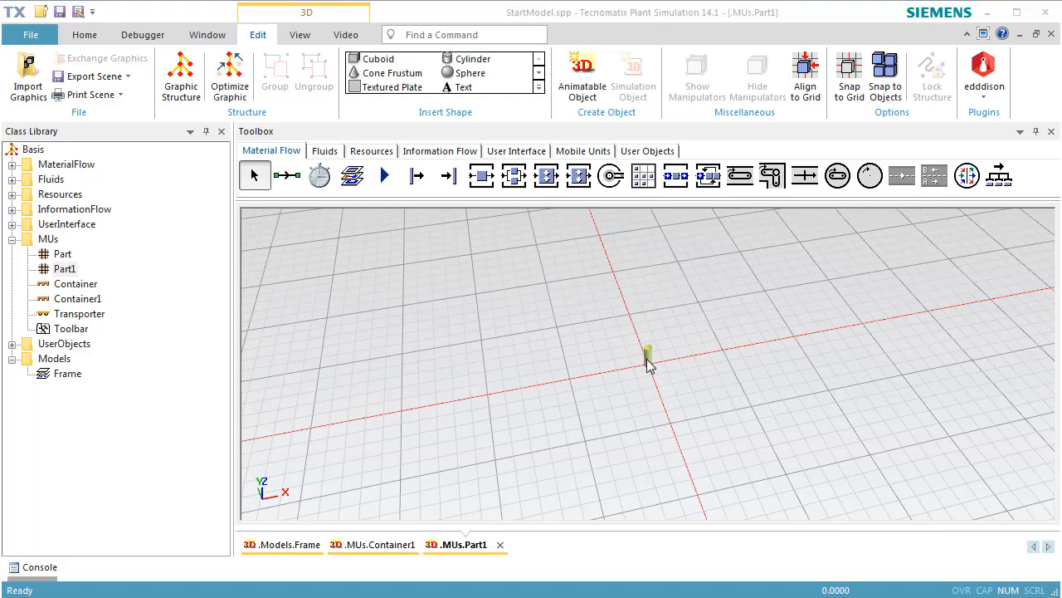
Set the cylinder's position to X 0 m and Y 0 m in its 3D properties.
click(645, 356)
right_click(646, 356)
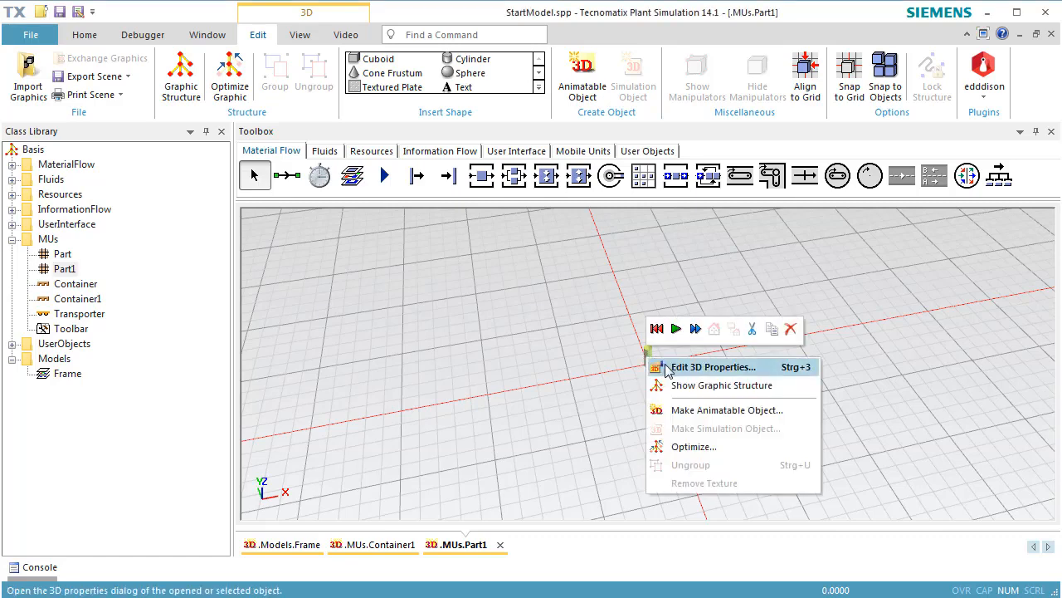
click(656, 366)
click(659, 279)
double_click(660, 278)
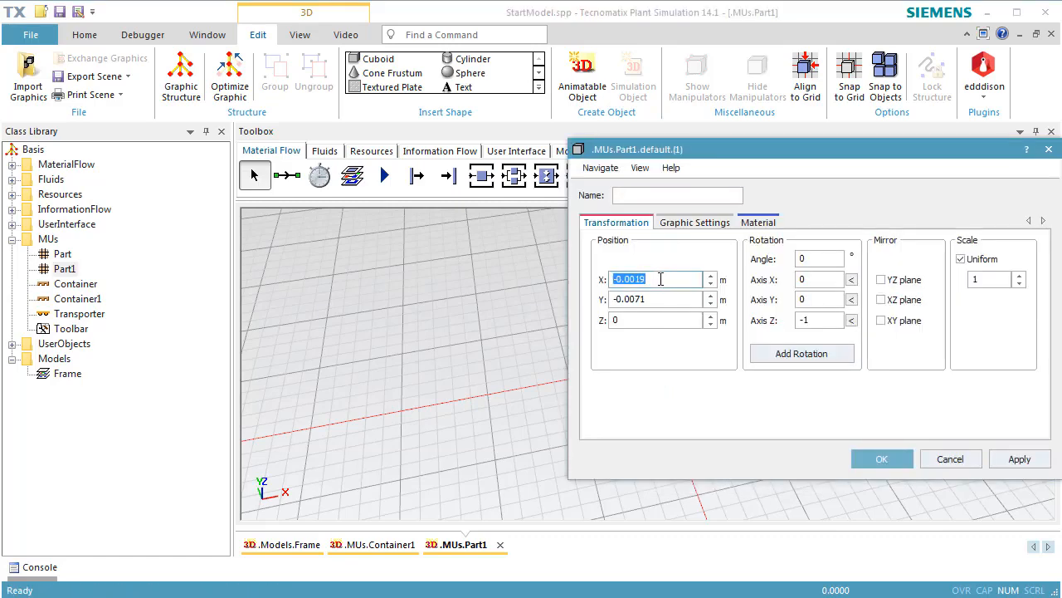
text(0)
double_click(688, 298)
text(0)
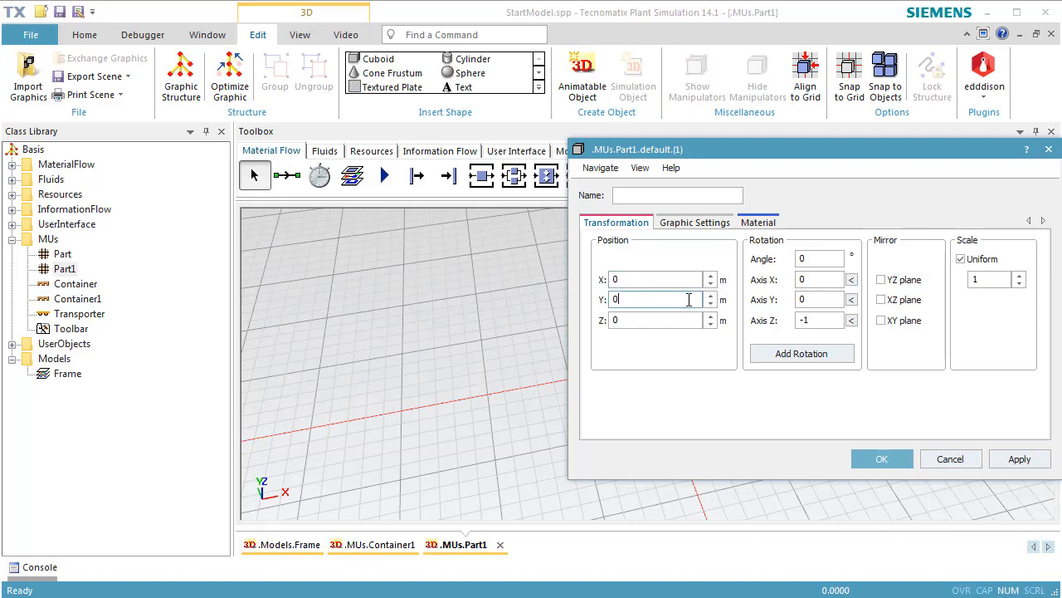
click(1017, 462)
click(903, 461)
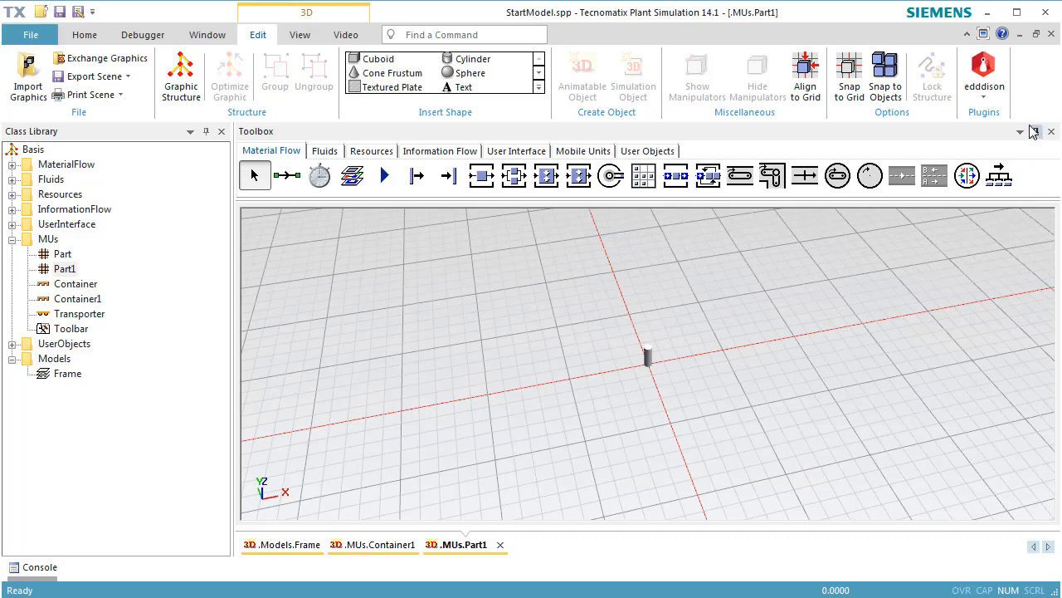
Close the 3D views of Part1 and Container1, and calculate Part1's MU size from its 3D graphic.
click(1051, 35)
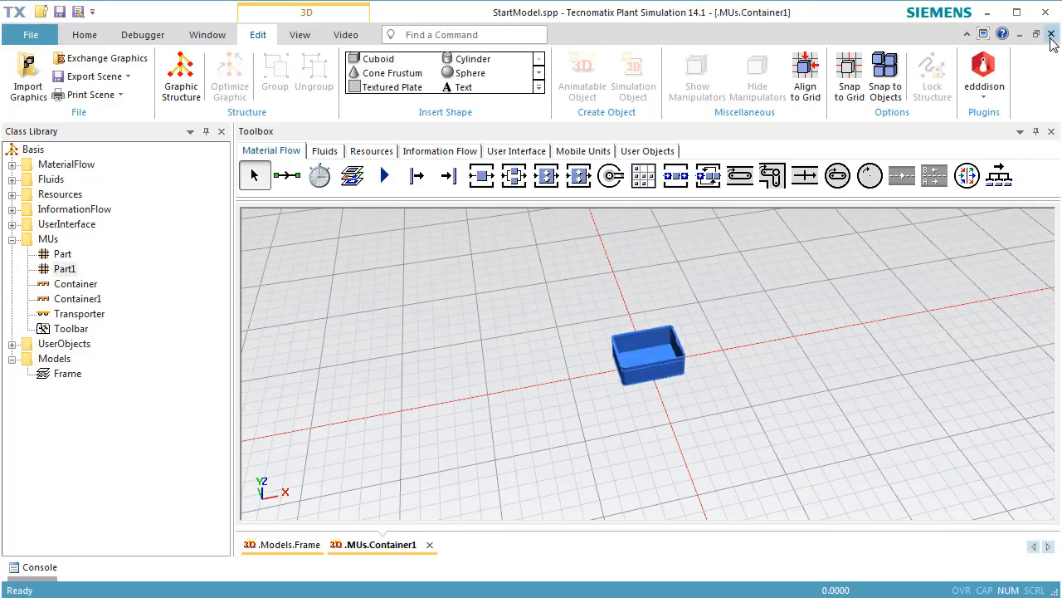
click(1050, 34)
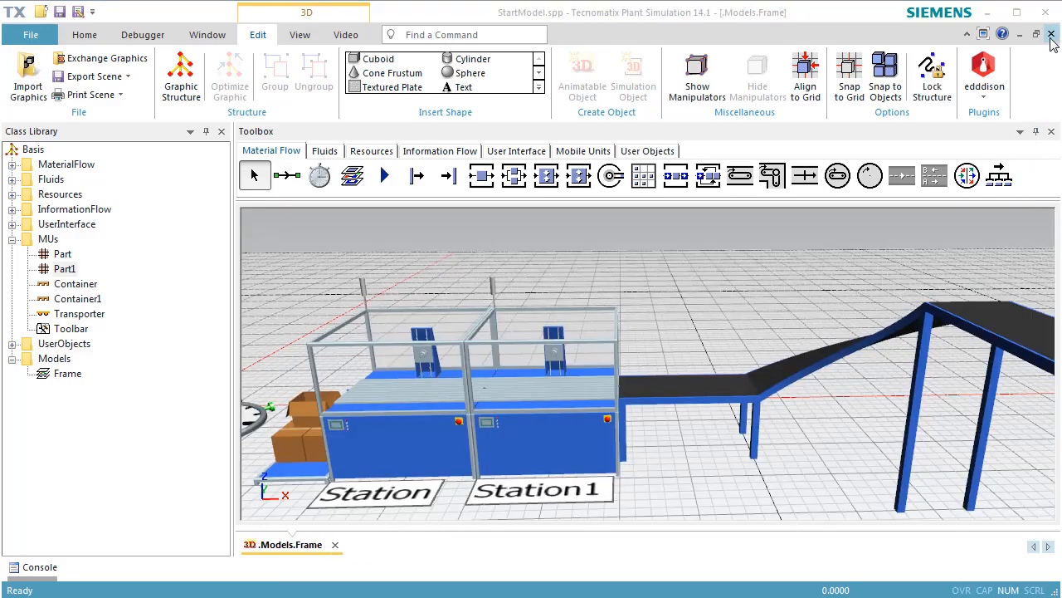
click(66, 270)
double_click(68, 271)
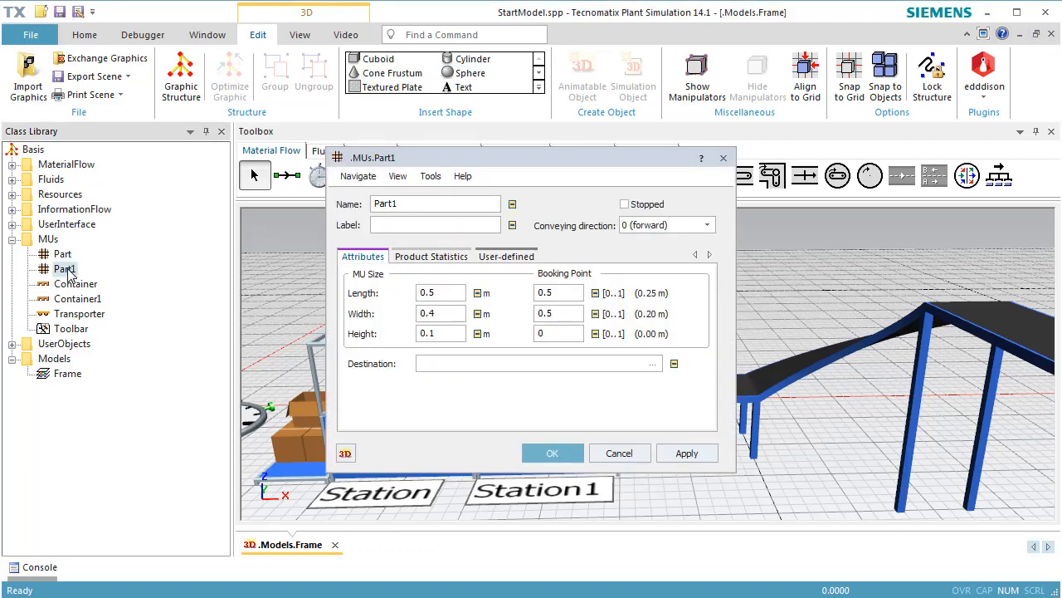
click(438, 176)
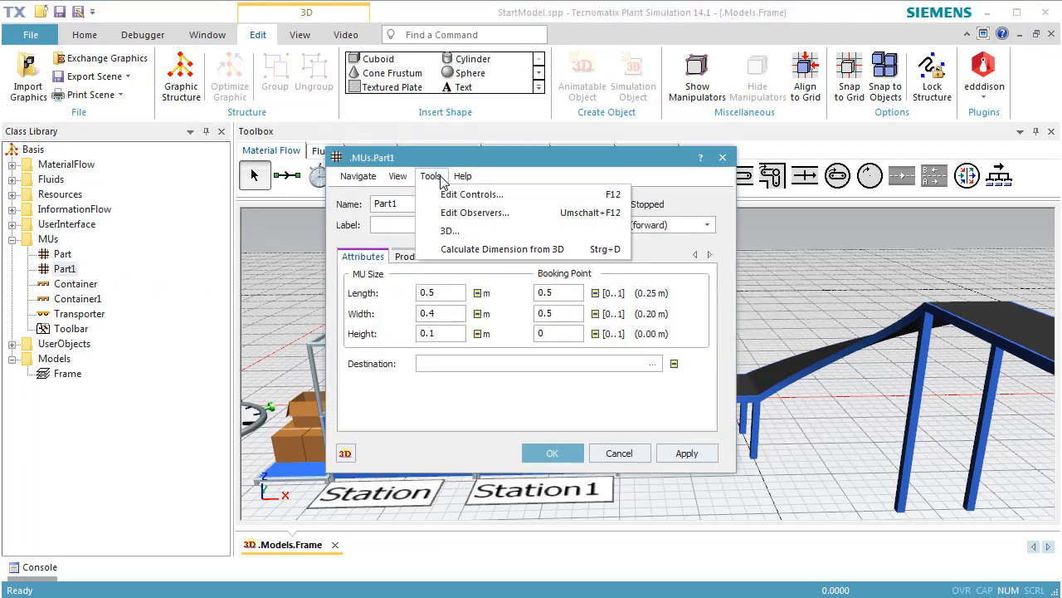
click(465, 250)
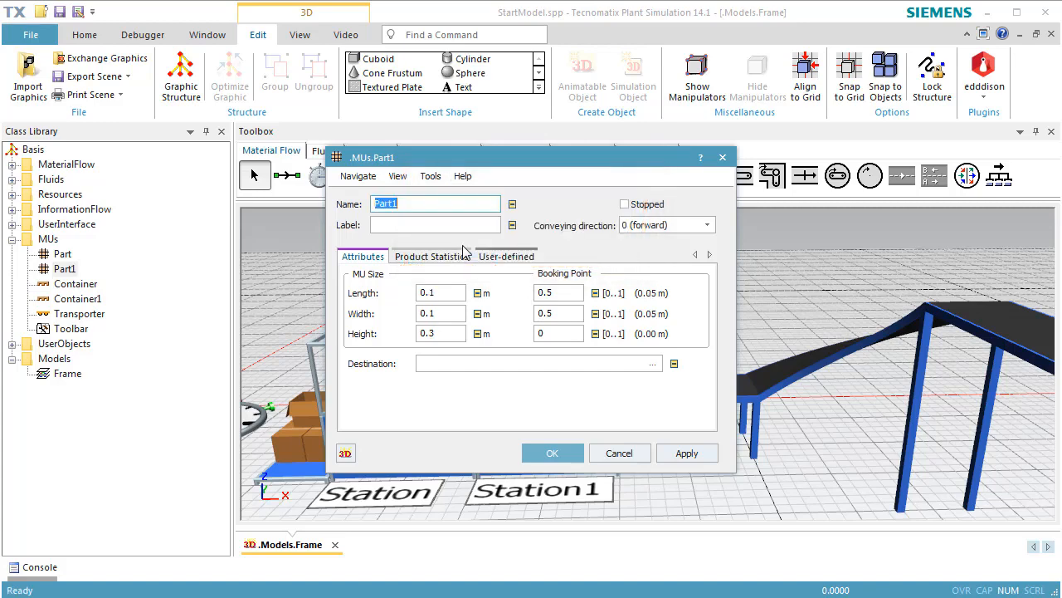
click(536, 455)
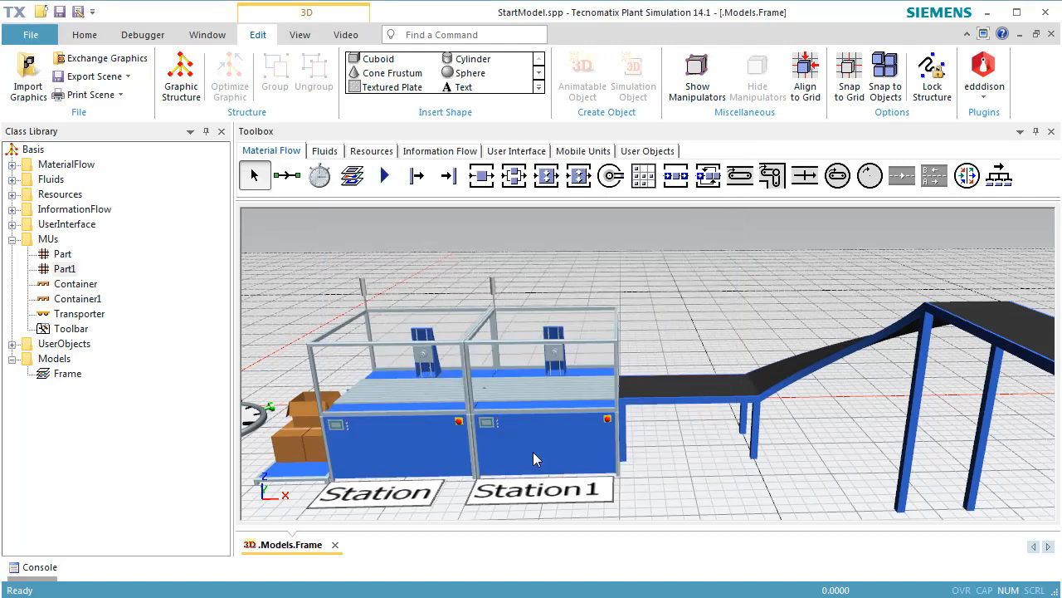
Place an instance of Container1 from the class library on Station1.
double_click(456, 443)
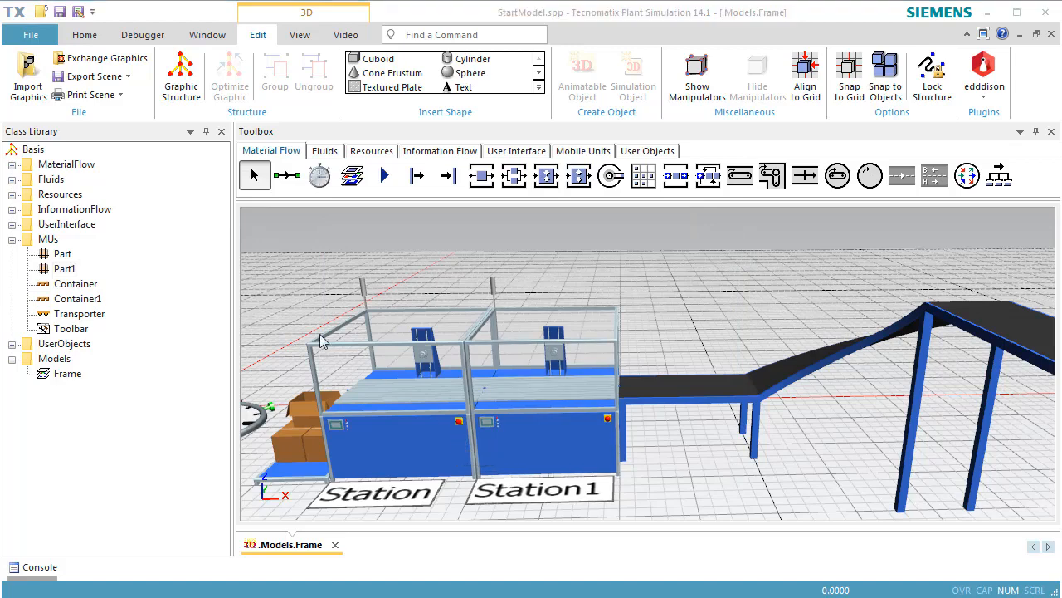
click(80, 300)
drag(80, 304, 554, 400)
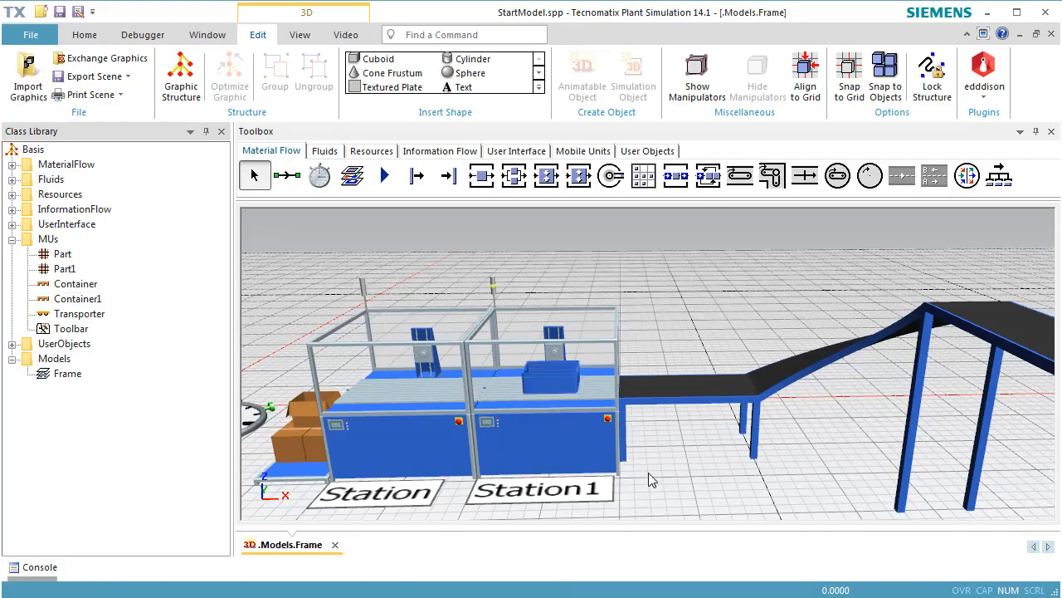
Fill the container on Station1 with twelve instances of Part1.
middle_drag(648, 472, 659, 510)
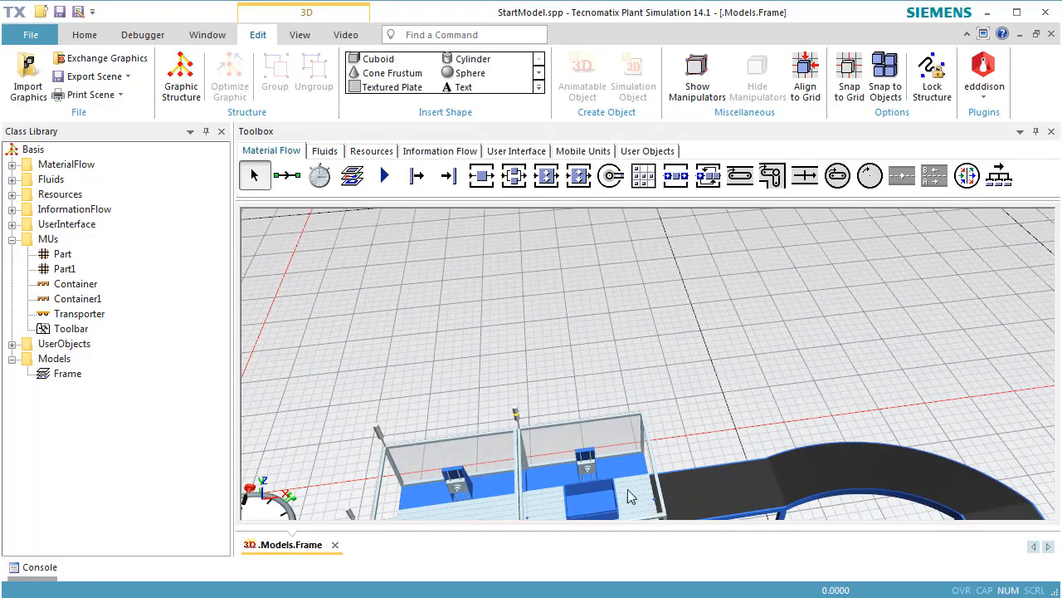
scroll(621, 492, up, 4)
scroll(614, 473, up, 6)
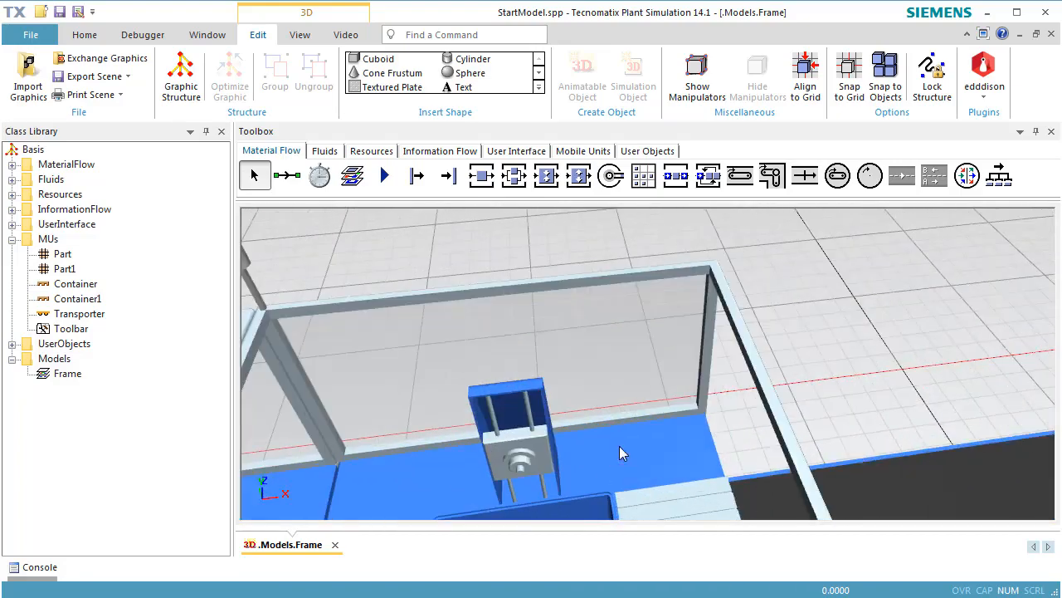
scroll(624, 346, up, 4)
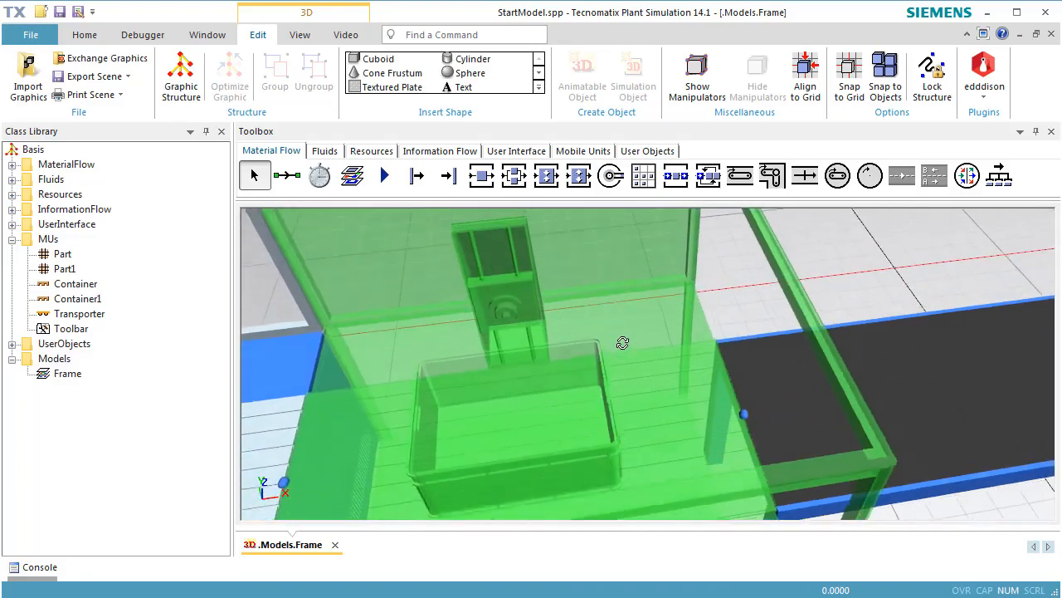
click(61, 271)
drag(58, 271, 489, 434)
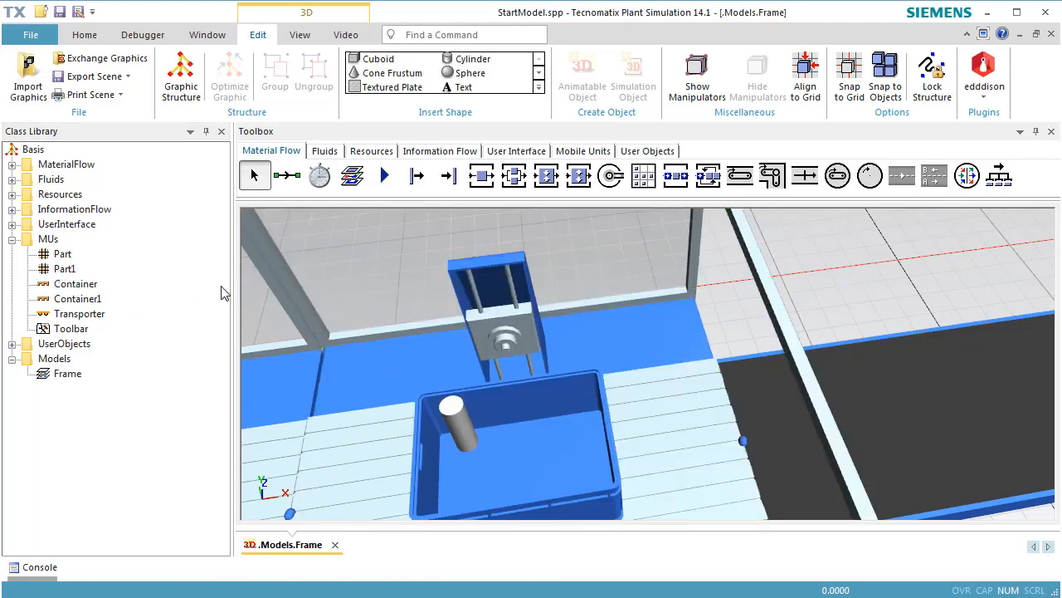
click(68, 271)
drag(68, 274, 510, 431)
drag(68, 274, 324, 347)
drag(66, 273, 555, 451)
drag(67, 266, 448, 469)
drag(61, 276, 427, 435)
drag(65, 271, 546, 490)
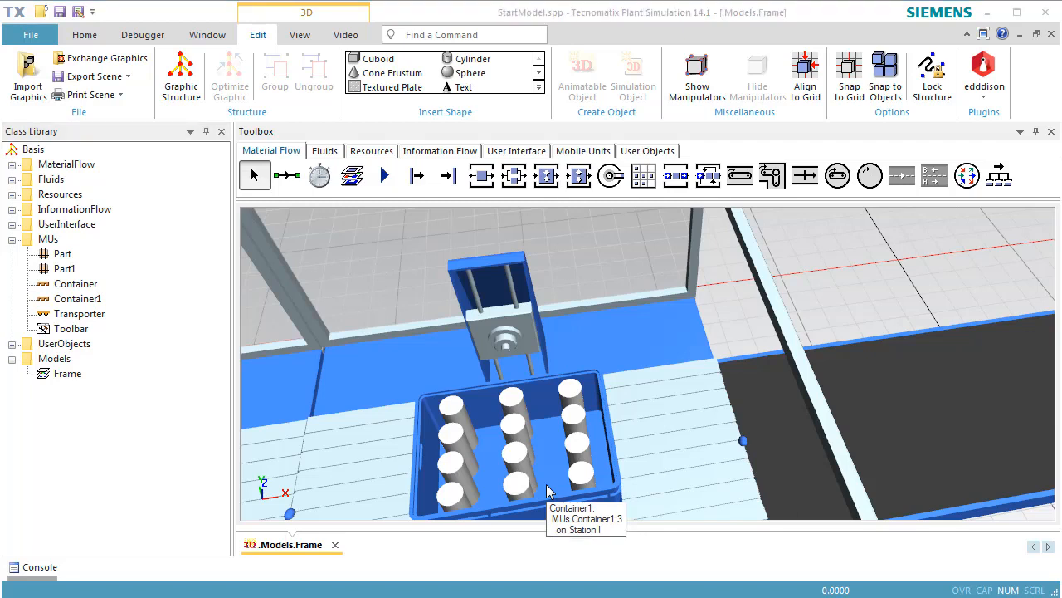
Examine the container's MU animation area in its 3D properties by showing it in the scene, and close the properties.
click(547, 490)
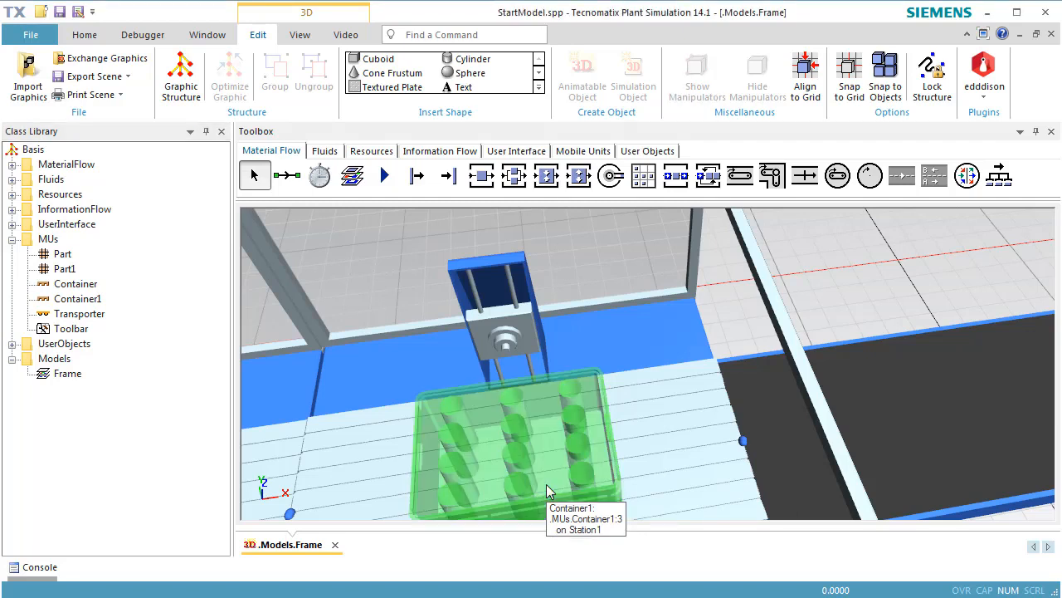
right_click(547, 483)
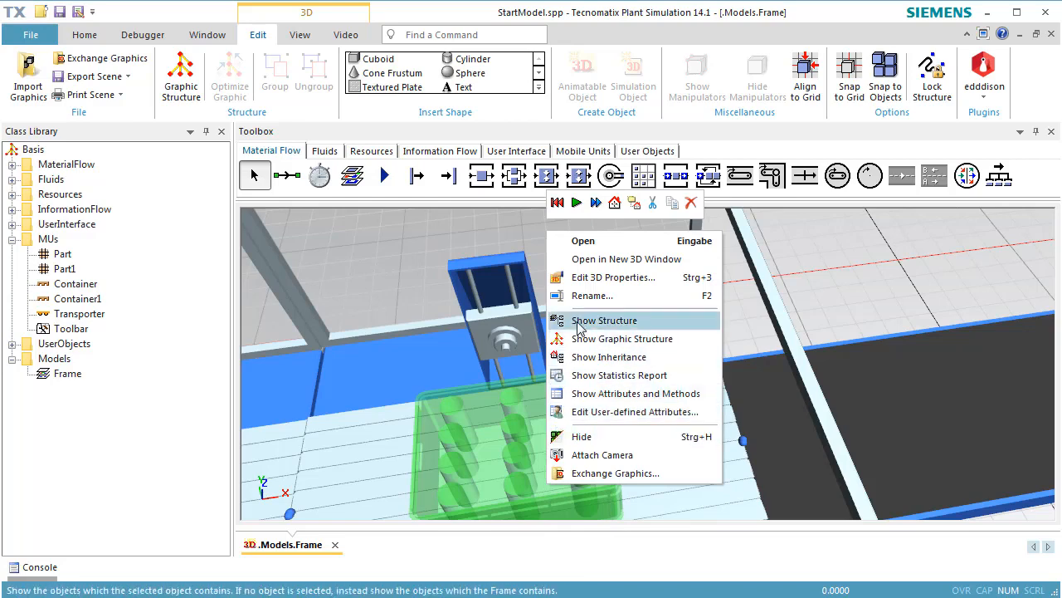
click(590, 278)
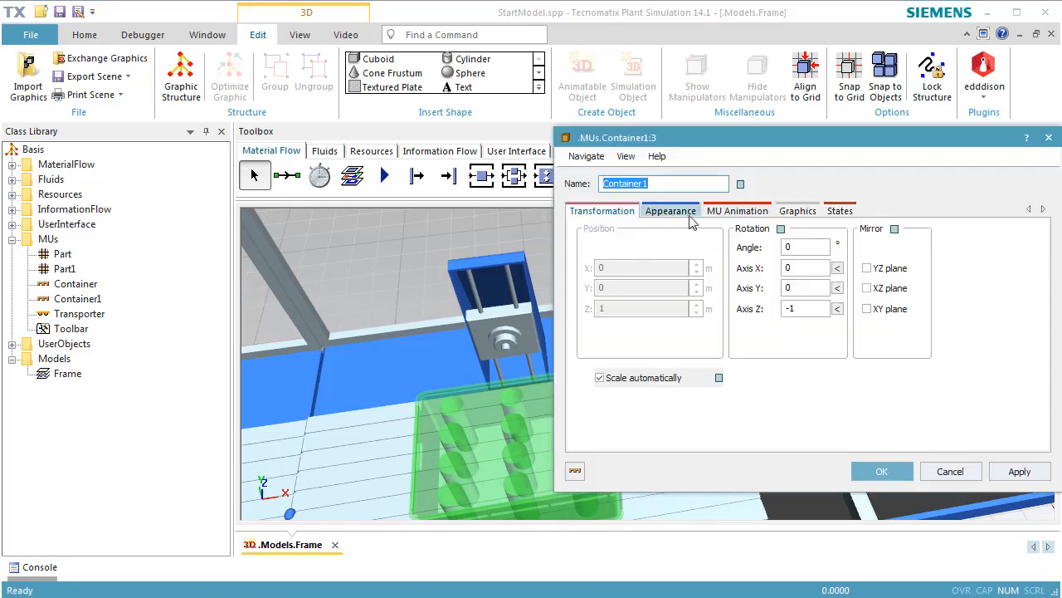
drag(779, 145, 766, 33)
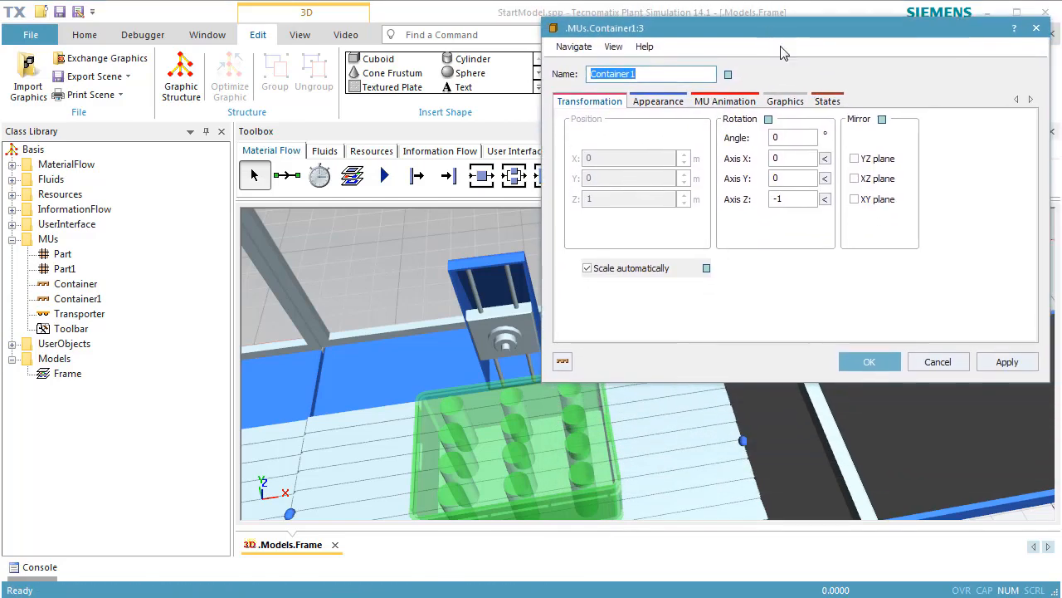
click(720, 100)
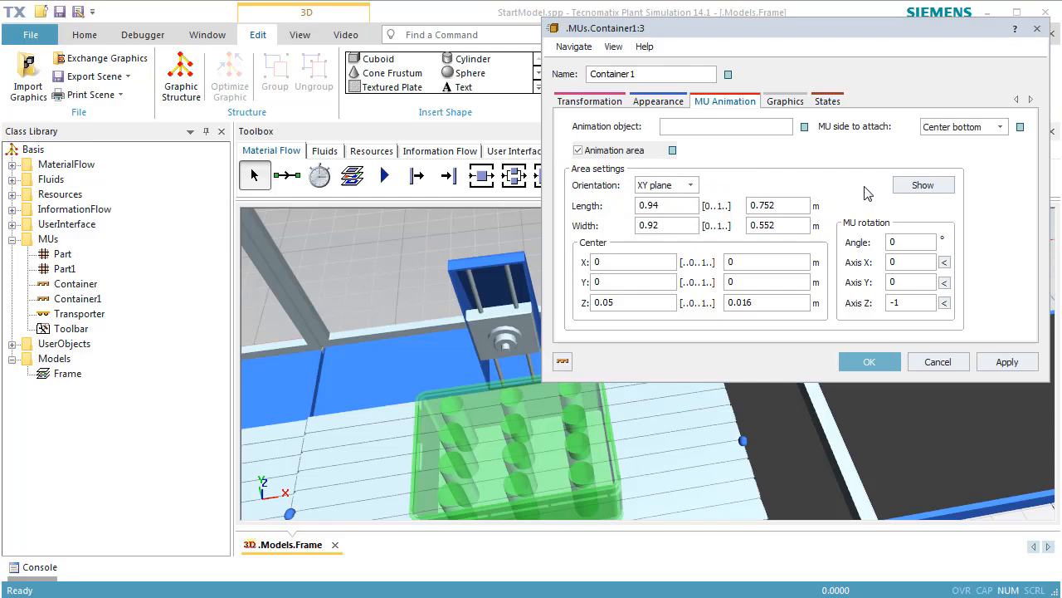
click(914, 190)
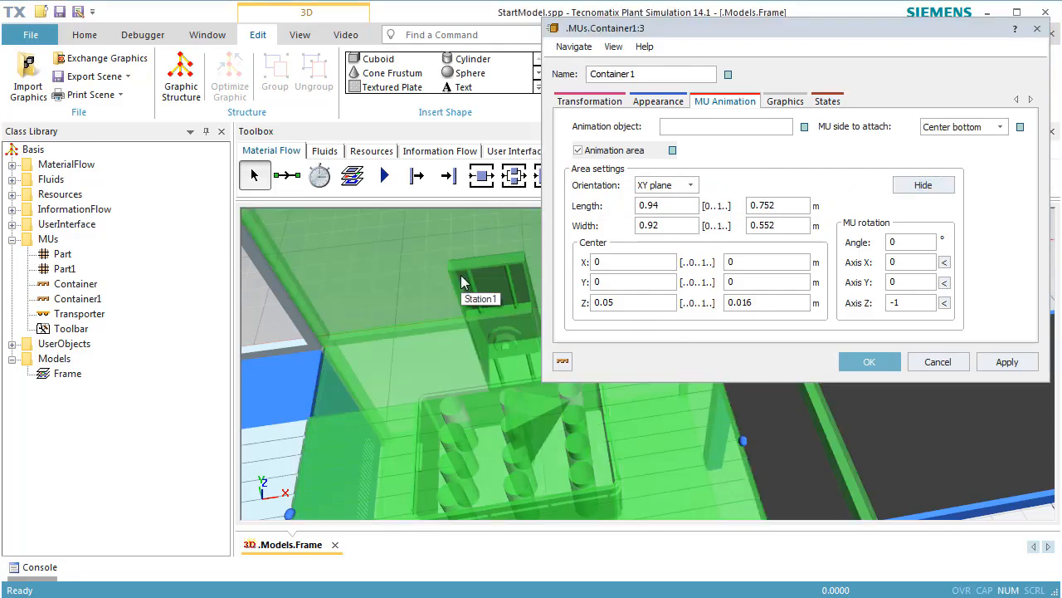
key(Escape)
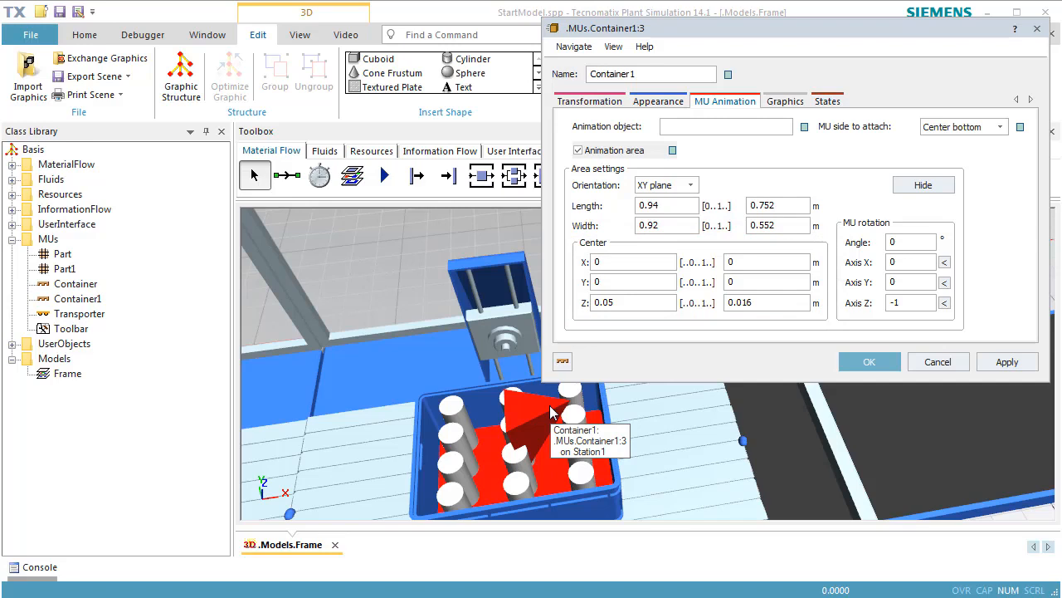
click(865, 362)
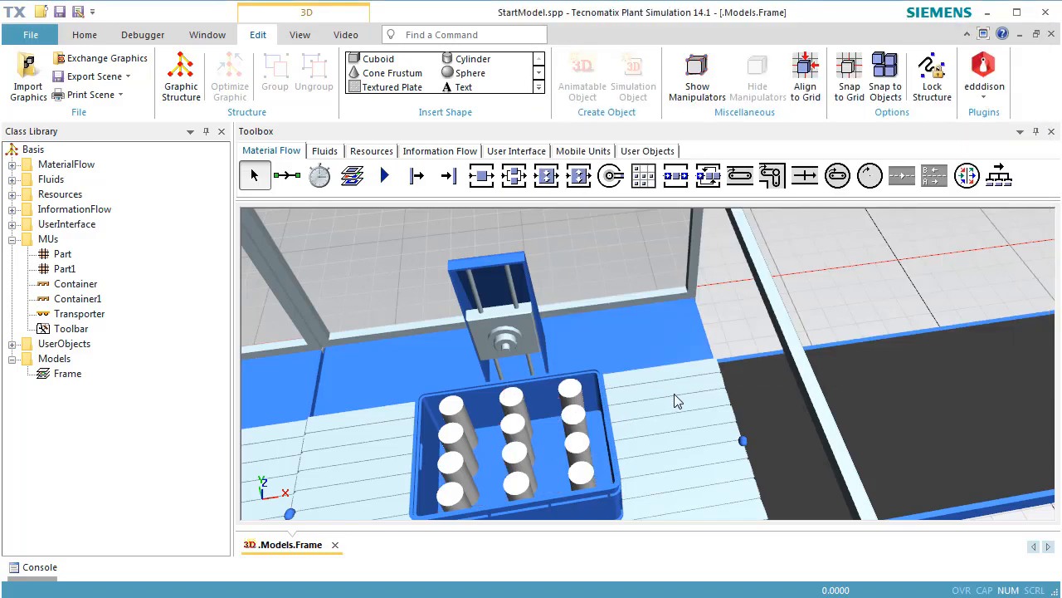
Reset the simulation and open the MU animation settings in the 3D properties of the conveyor Line.
right_click(722, 326)
click(733, 297)
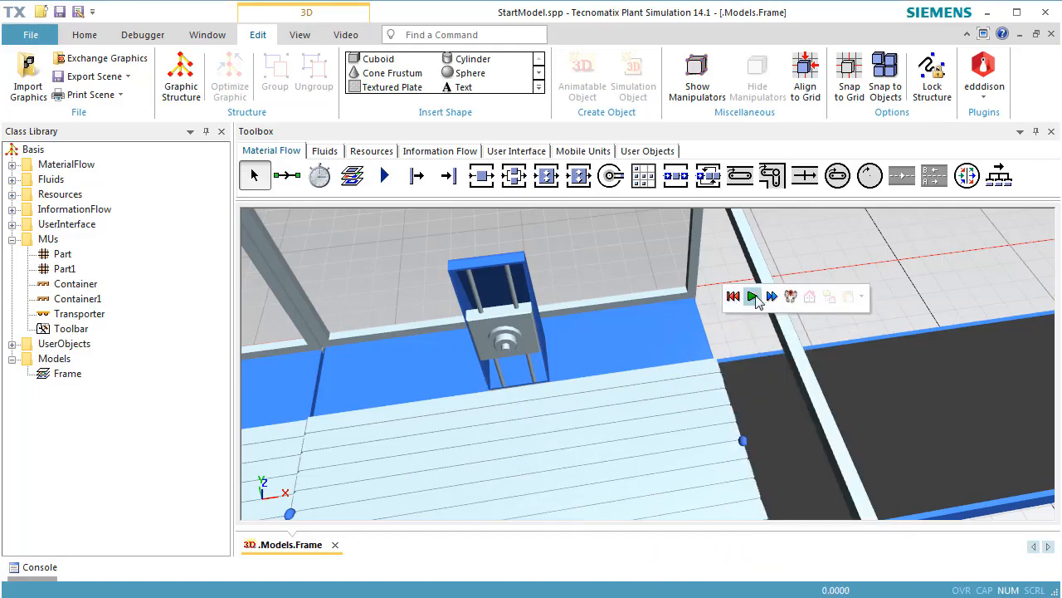
scroll(838, 283, down, 6)
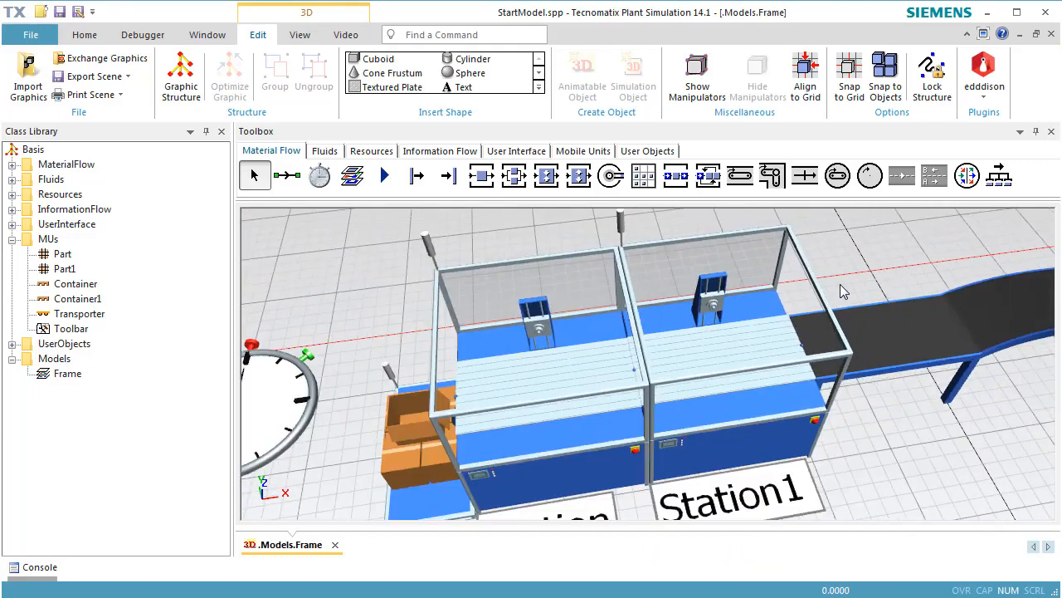
right_drag(925, 379, 593, 348)
scroll(592, 347, down, 2)
right_drag(603, 390, 517, 346)
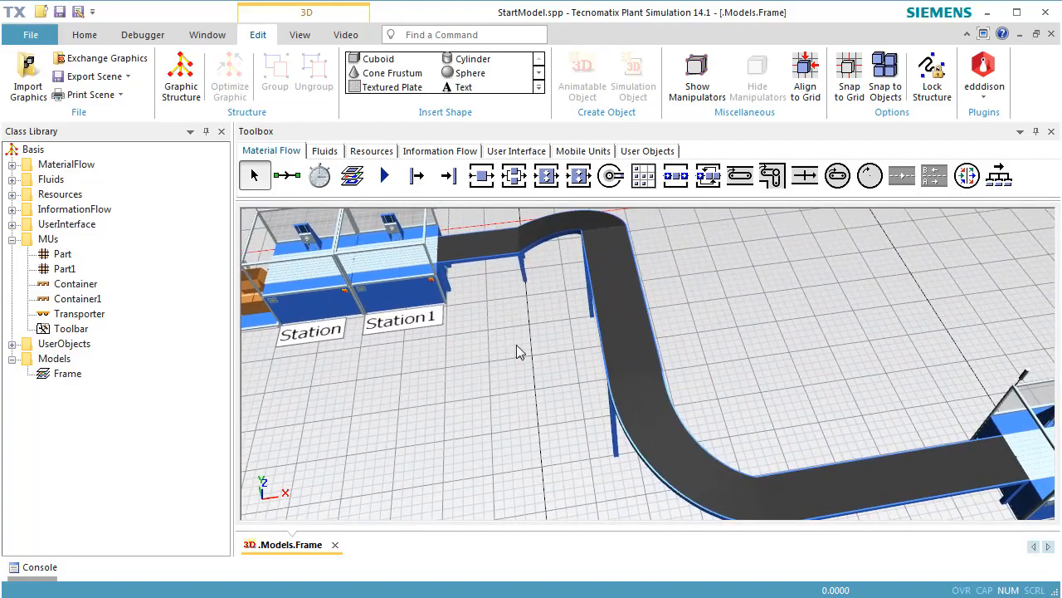
click(617, 368)
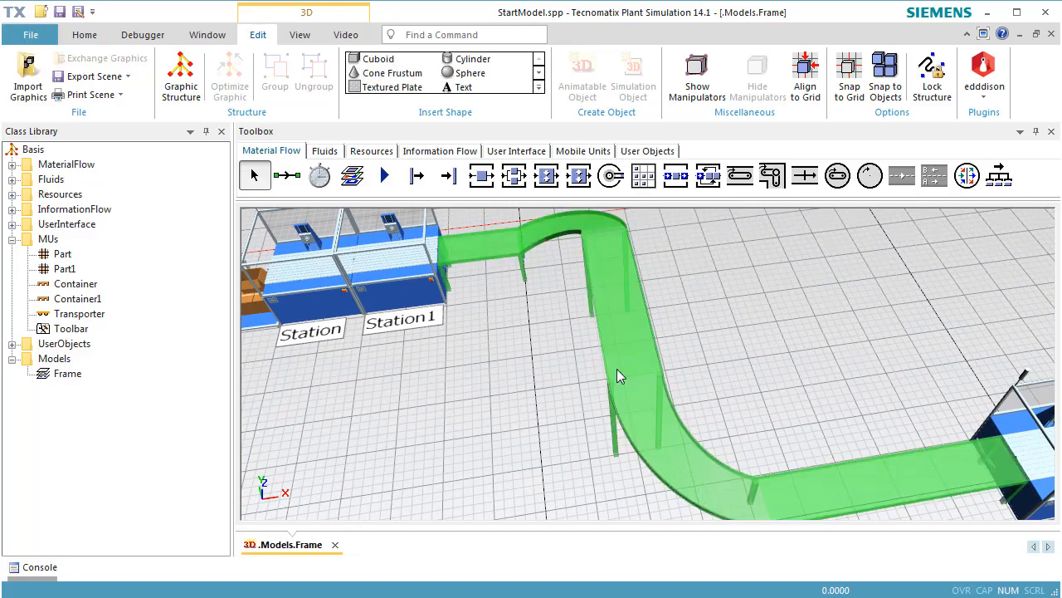
right_click(617, 368)
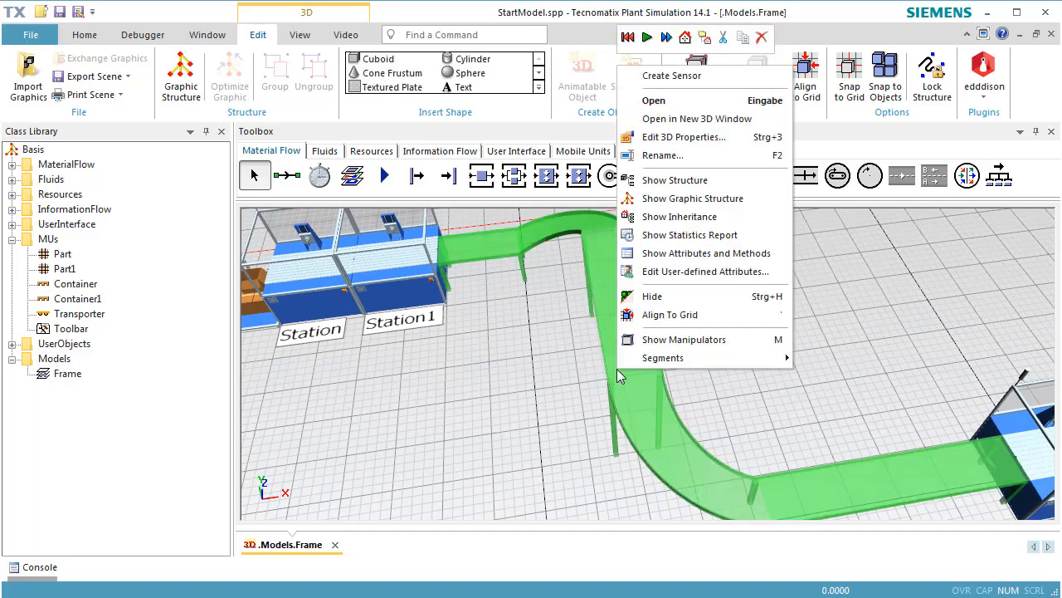
click(679, 145)
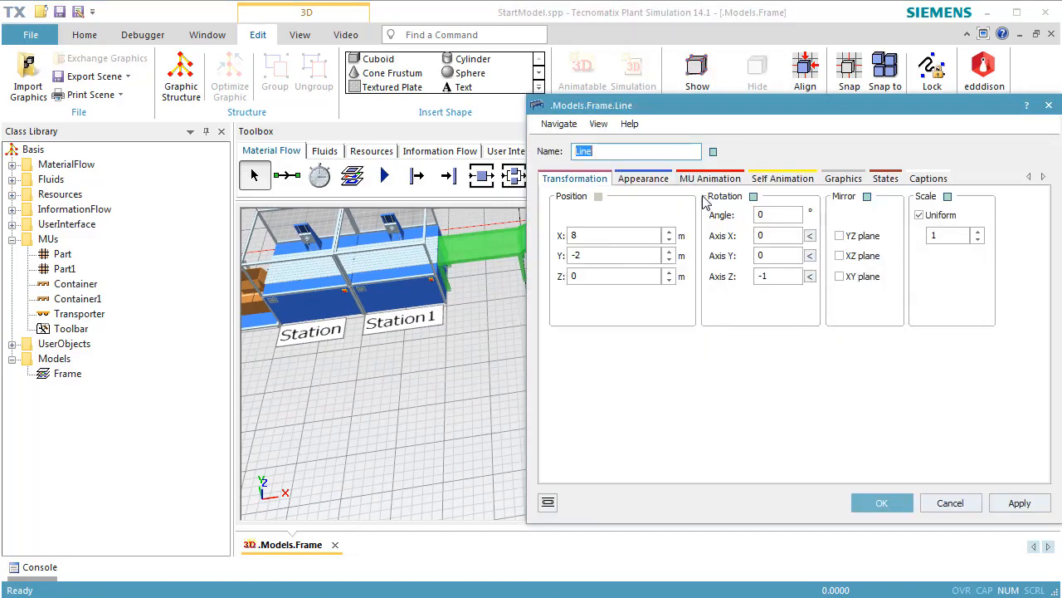
click(696, 177)
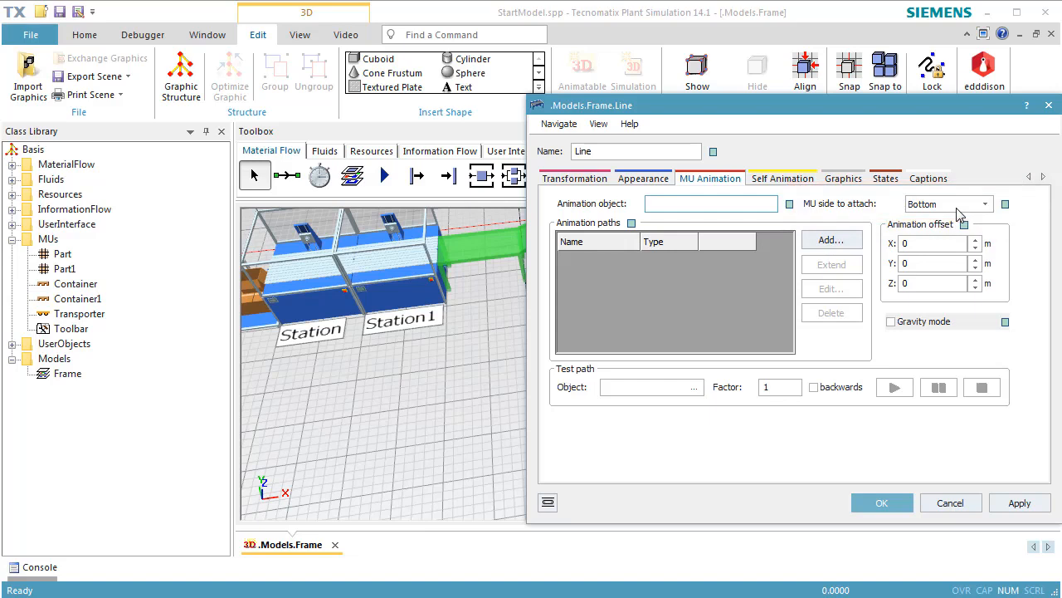
Set the MU side to attach of the conveyor Line to Right bottom and apply it.
click(957, 208)
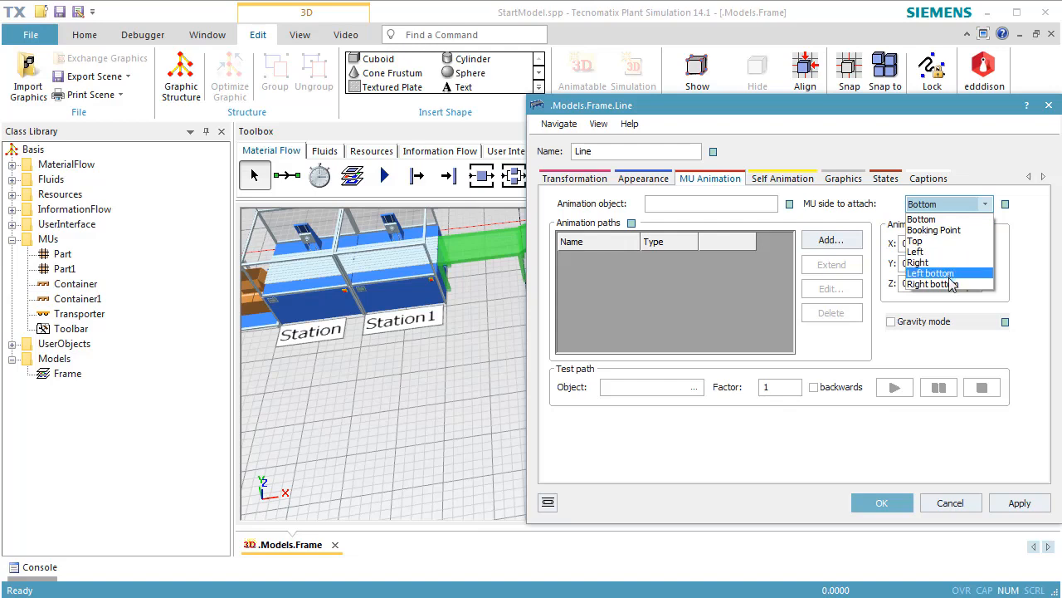
click(952, 286)
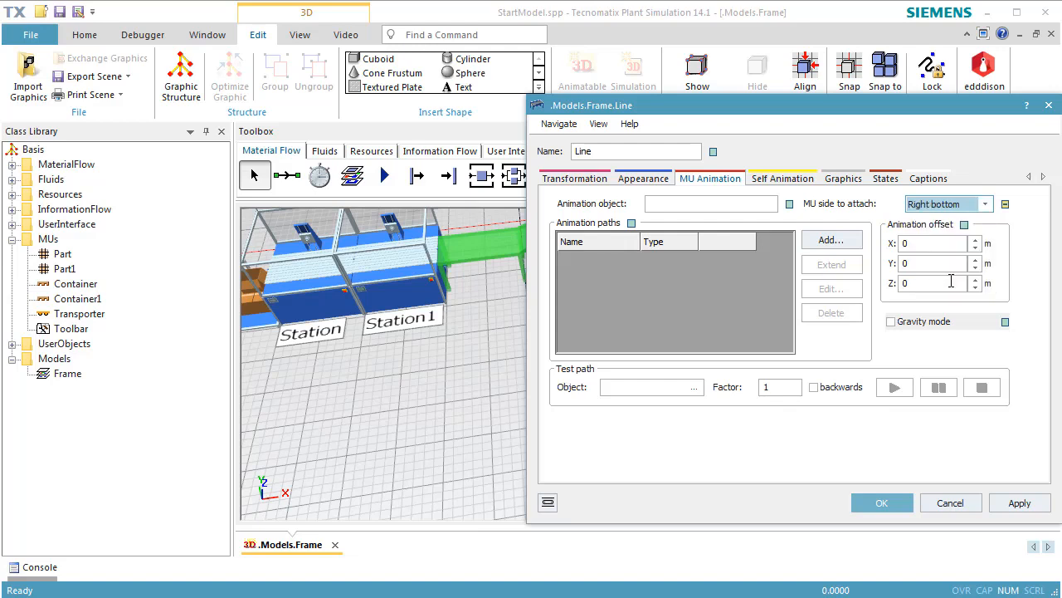
click(1001, 503)
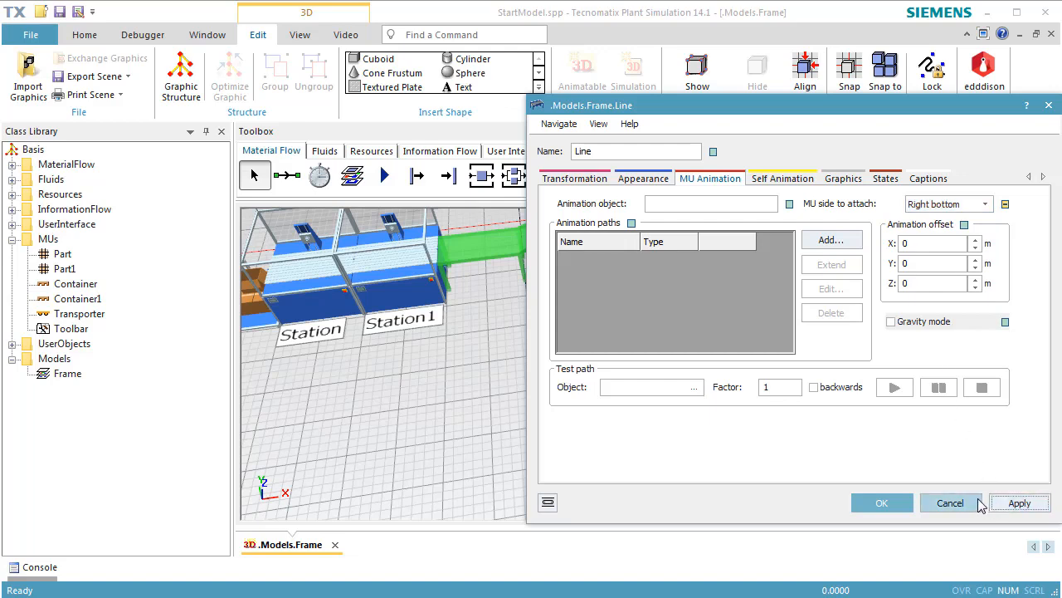
Set Station's constant processing time to 10.
click(324, 302)
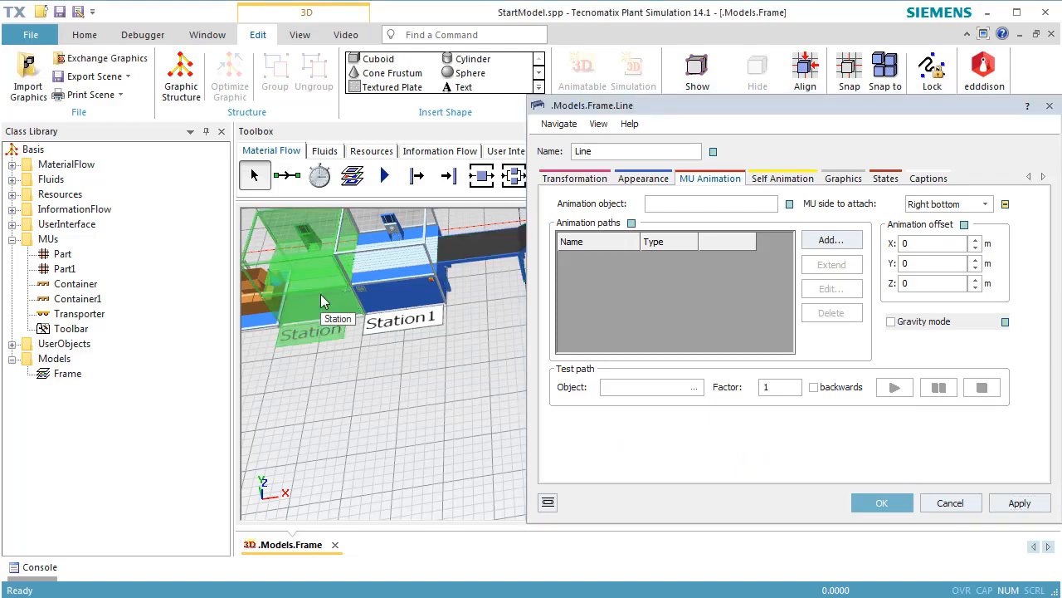
double_click(324, 302)
click(571, 177)
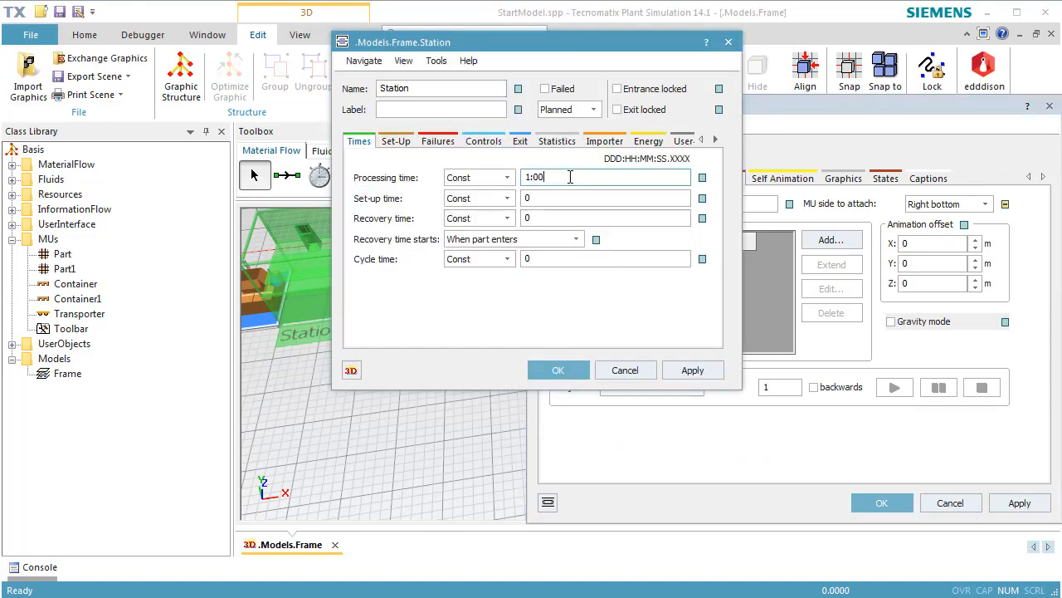
double_click(571, 176)
text(10)
click(558, 369)
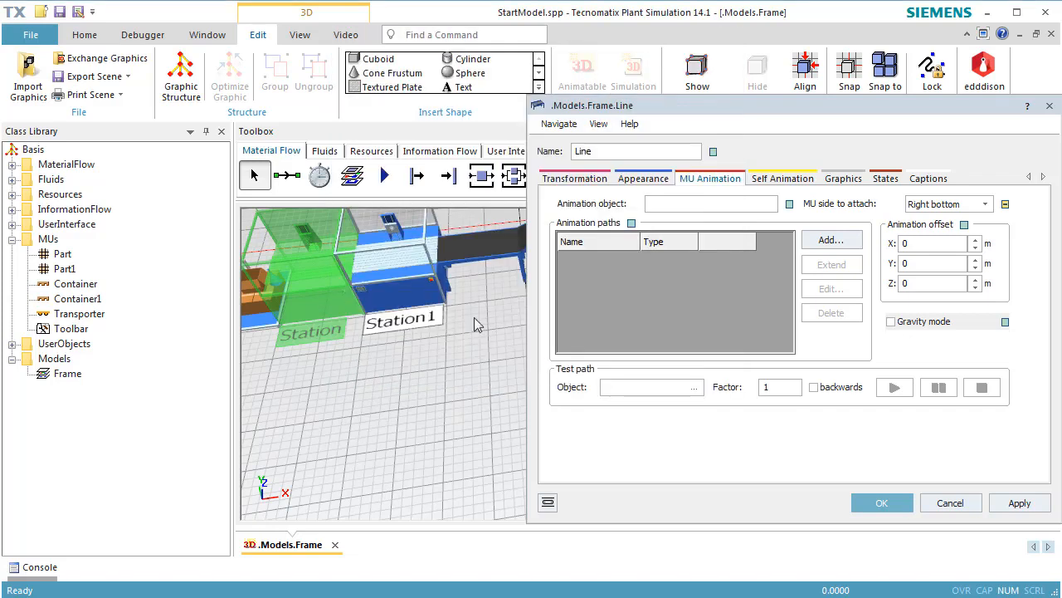
Set Station1's constant processing time to 10.
double_click(399, 271)
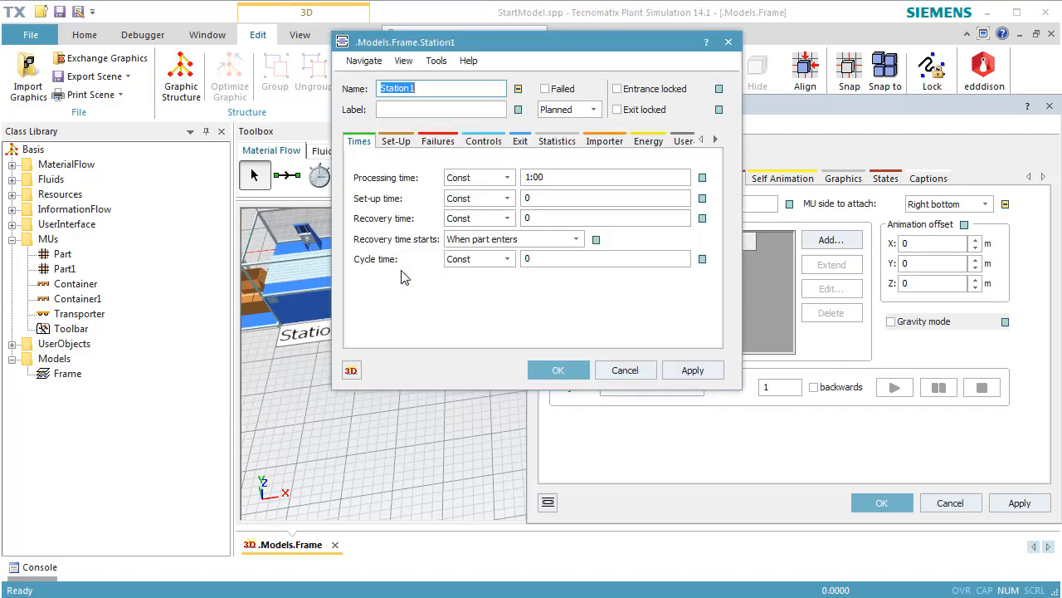
double_click(555, 177)
text(10)
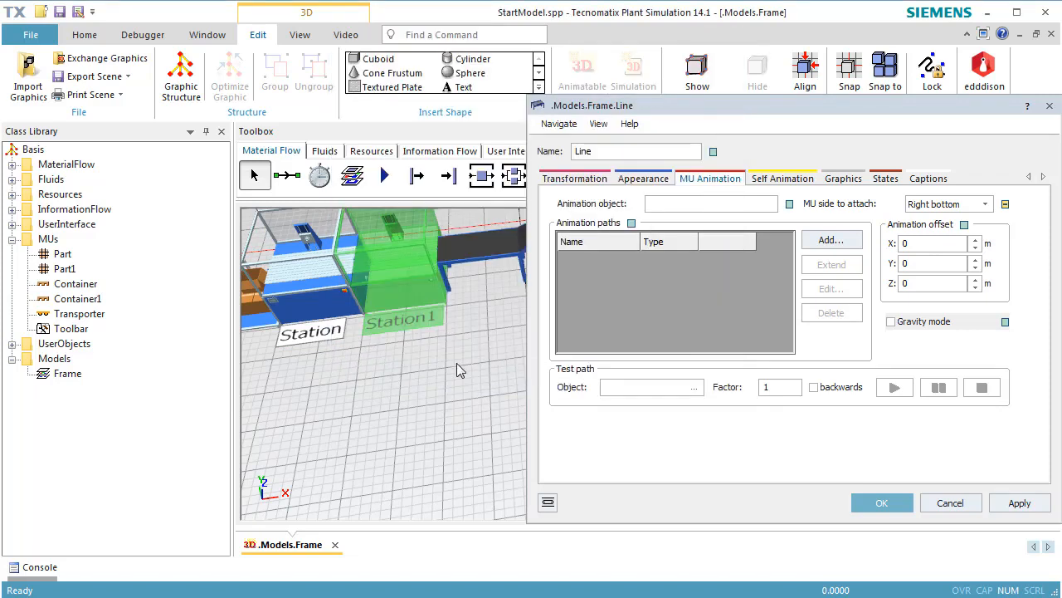
Reset and start the simulation to watch how the parts travel along the conveyor Line.
right_click(456, 365)
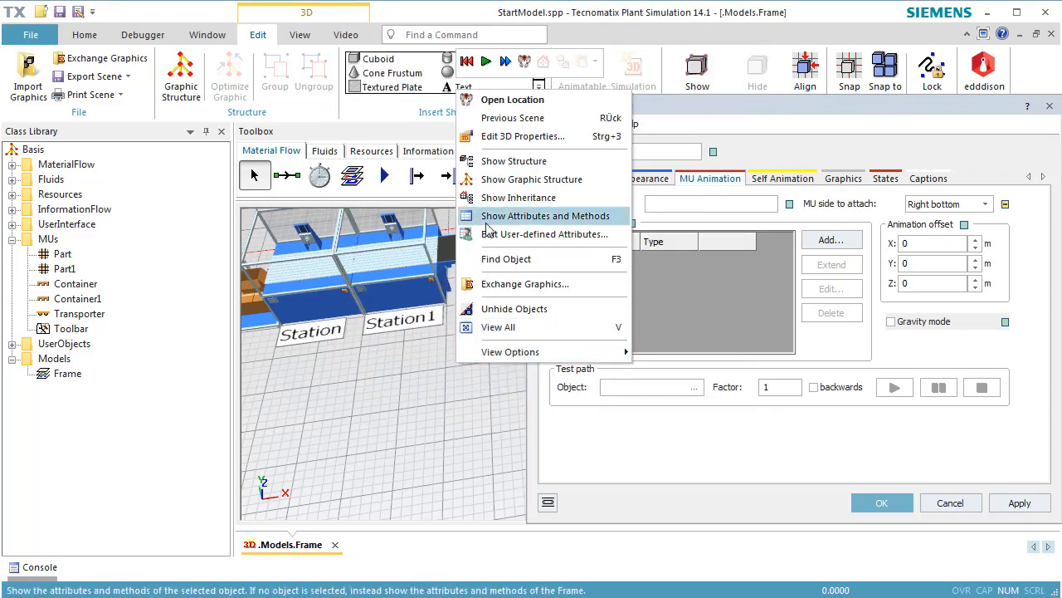
click(468, 64)
click(487, 63)
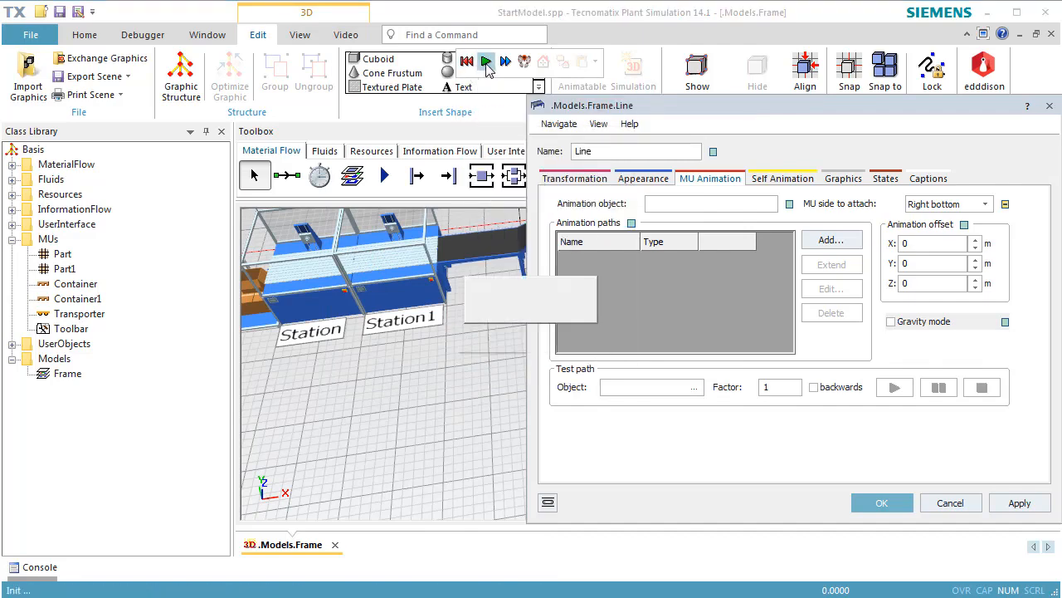
right_drag(475, 330, 312, 360)
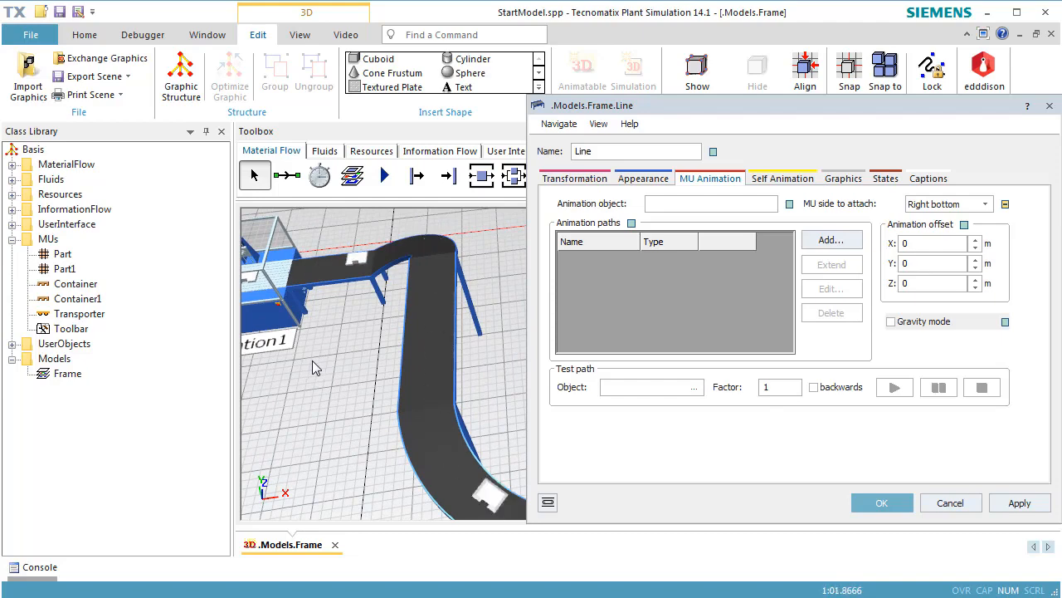
Close the 3D properties of the conveyor Line to clear the view of the conveyor.
drag(664, 106, 806, 41)
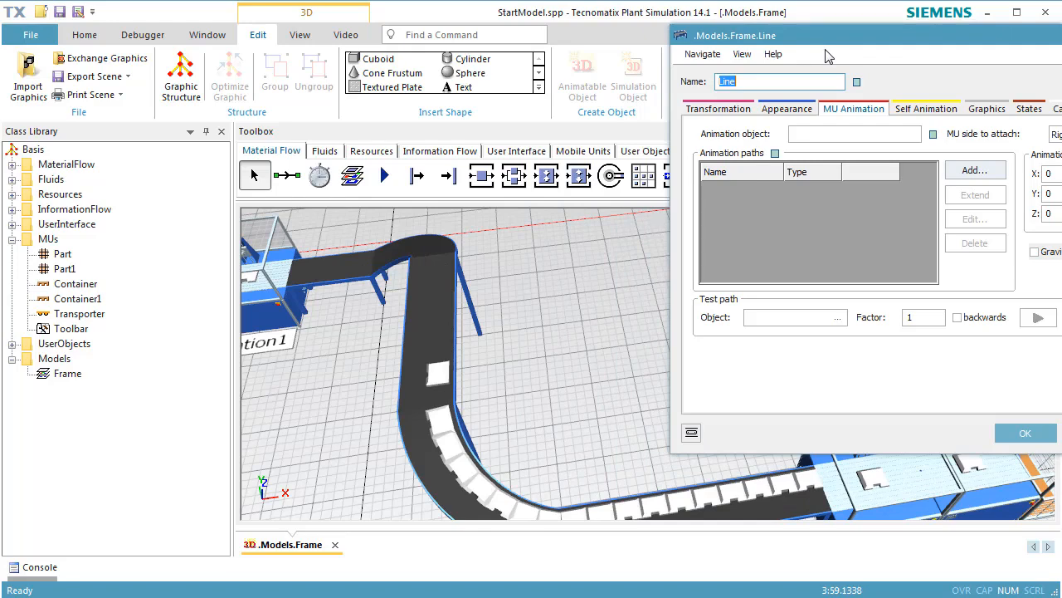
drag(878, 38, 686, 79)
click(992, 80)
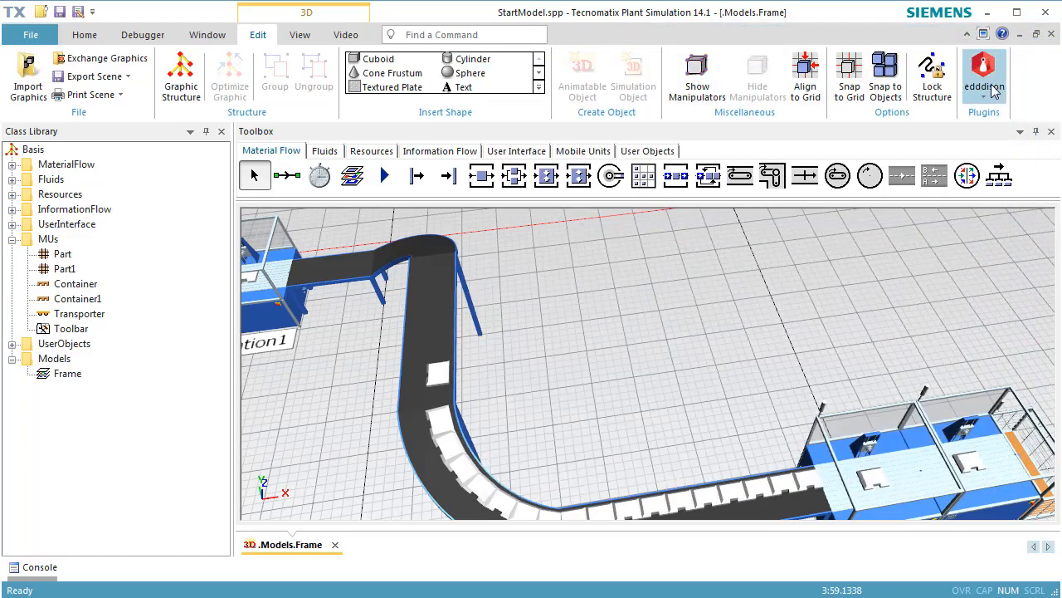
Create an entrance control method for the Source.
middle_drag(544, 342, 597, 391)
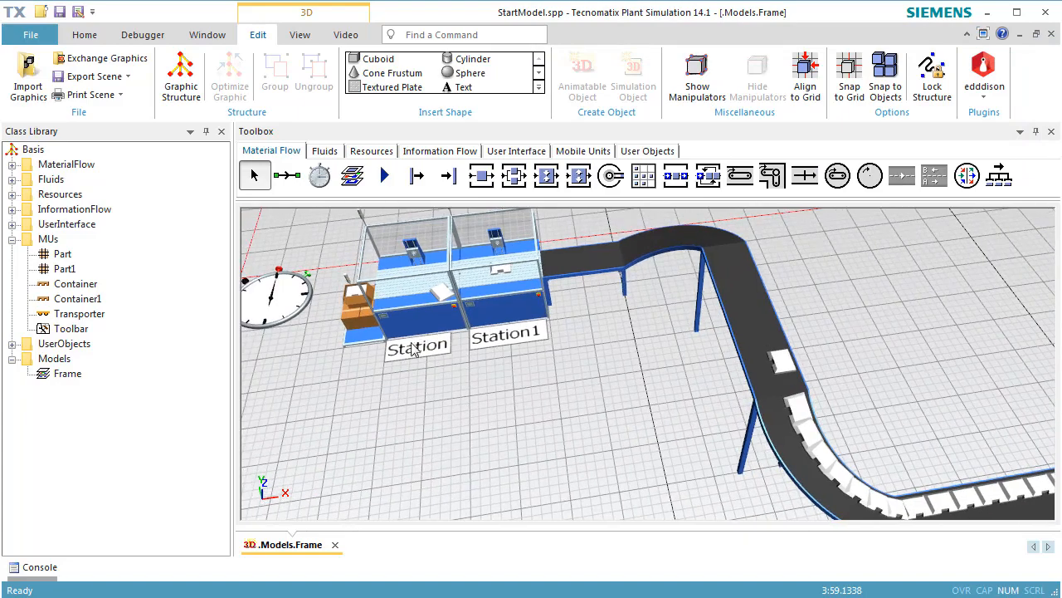
double_click(362, 334)
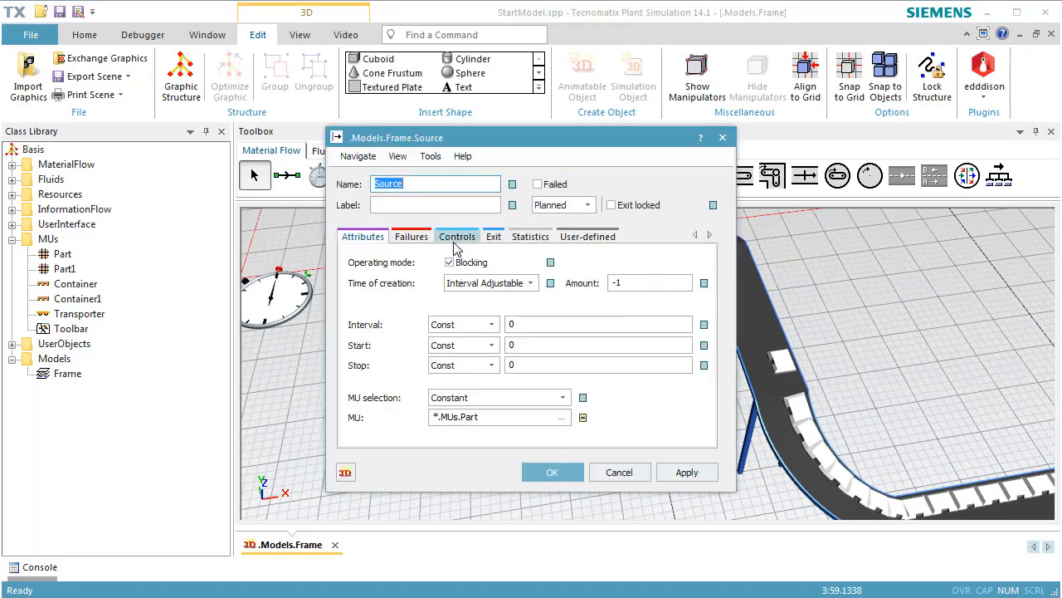
click(455, 245)
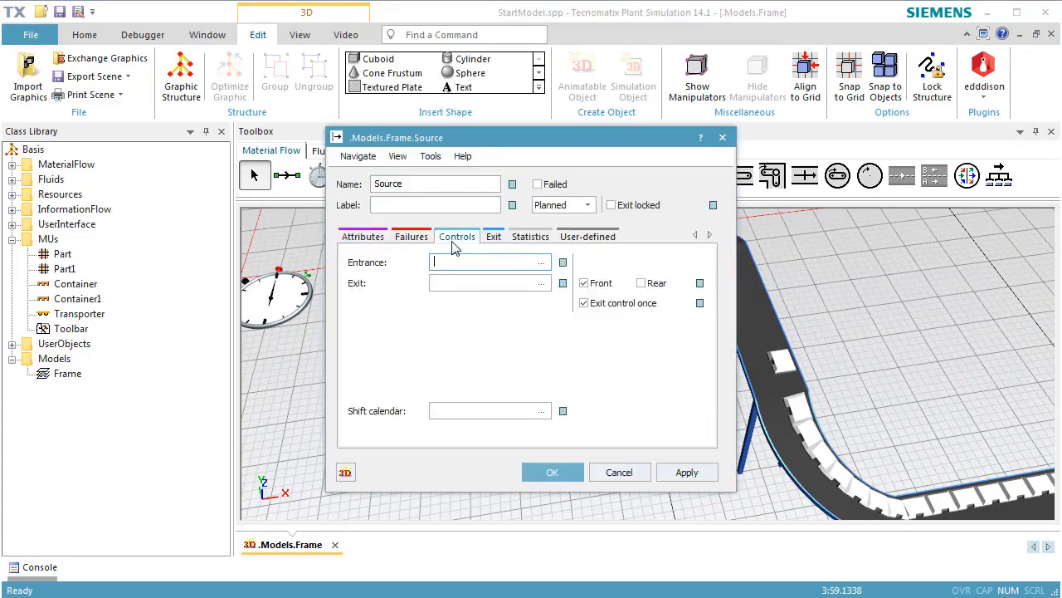
click(540, 264)
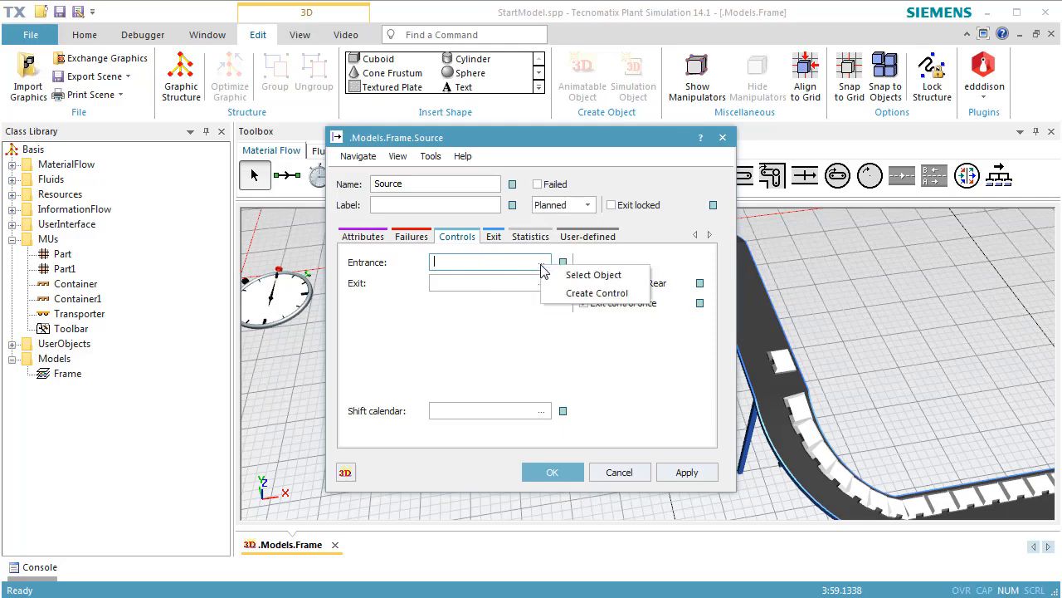
click(576, 292)
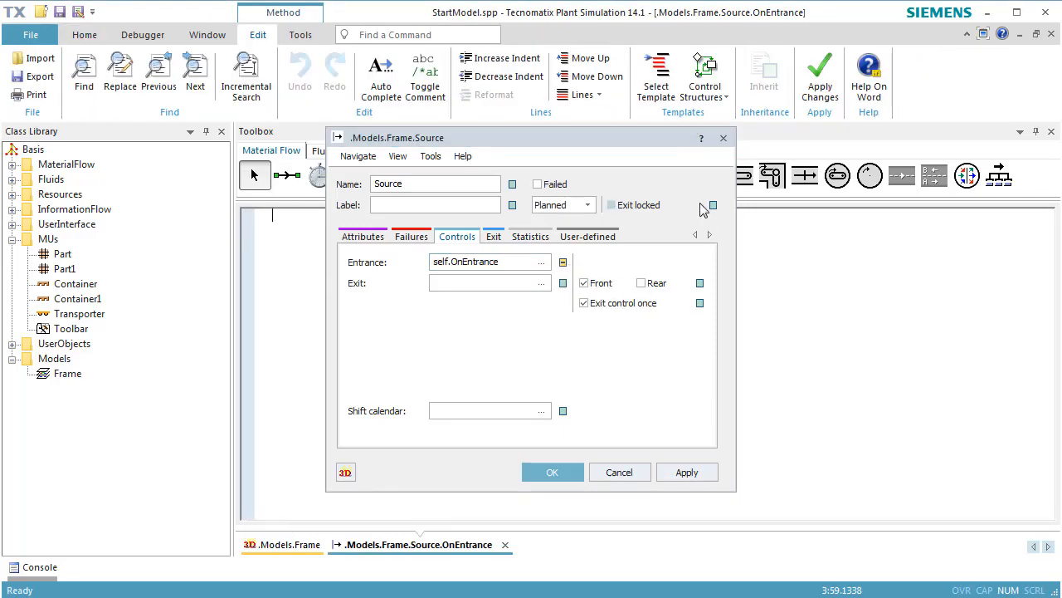
Program the Source's OnEntrance method to assign each entering part's MuWidth a random value with z_uniform.
drag(673, 144, 890, 146)
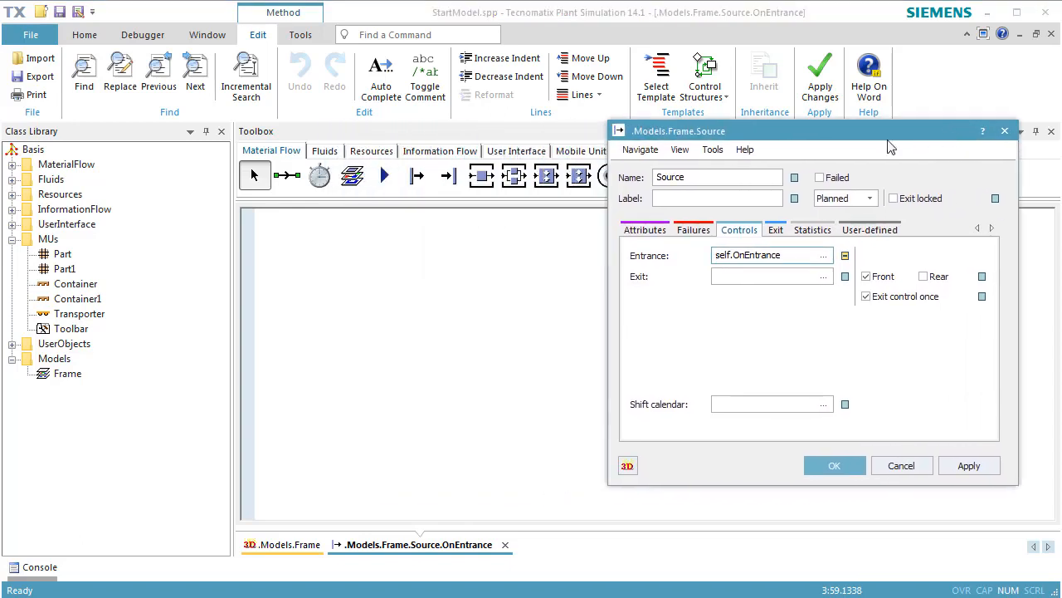
click(365, 227)
text(@)
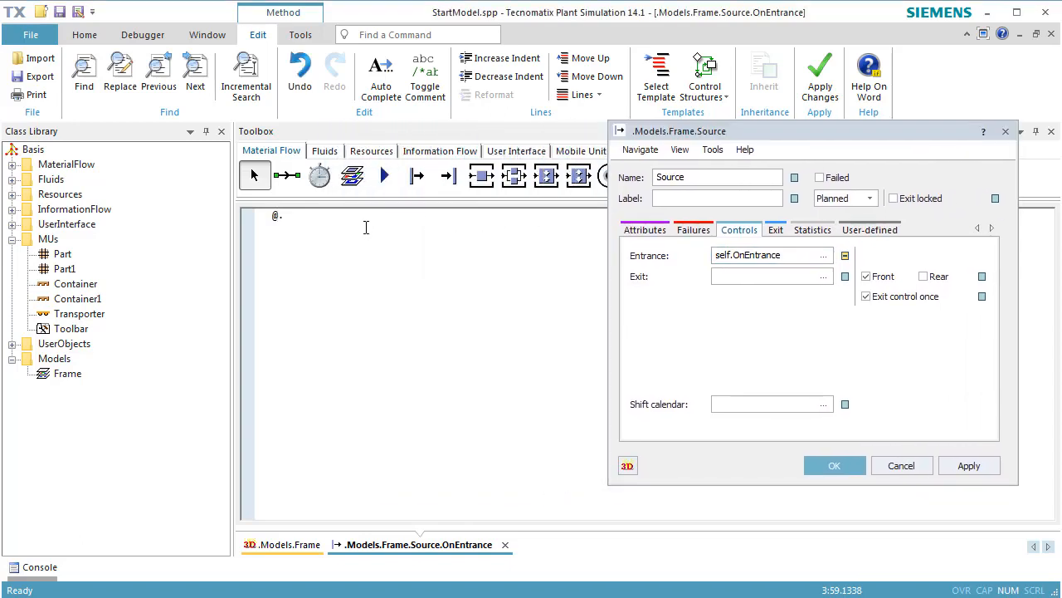
text(.MuWidth := z_uniform()
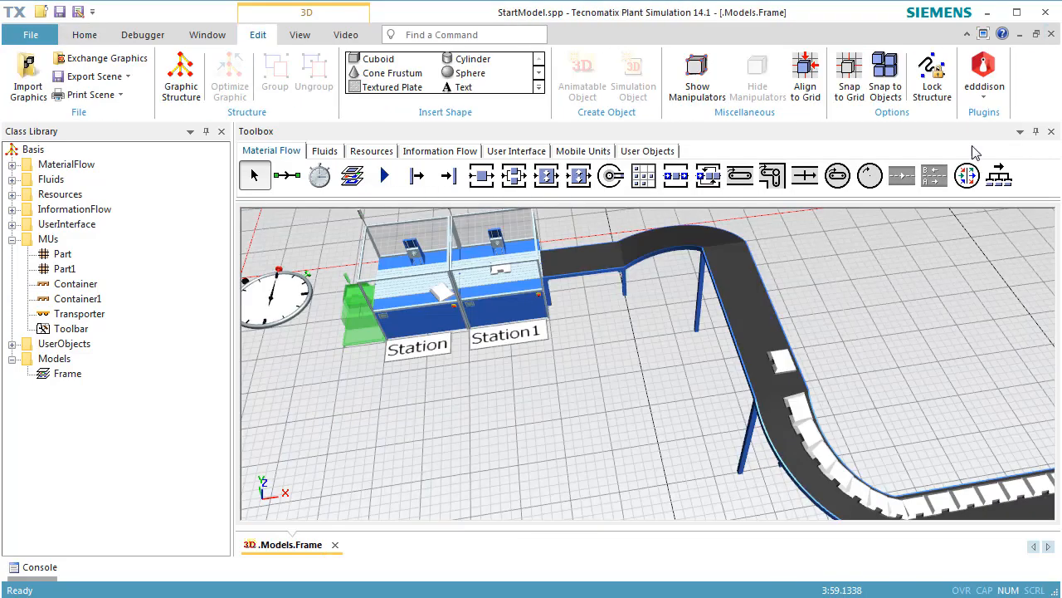
Reset and start the simulation to examine how parts of random width line up along the conveyor Line.
right_click(857, 313)
click(865, 281)
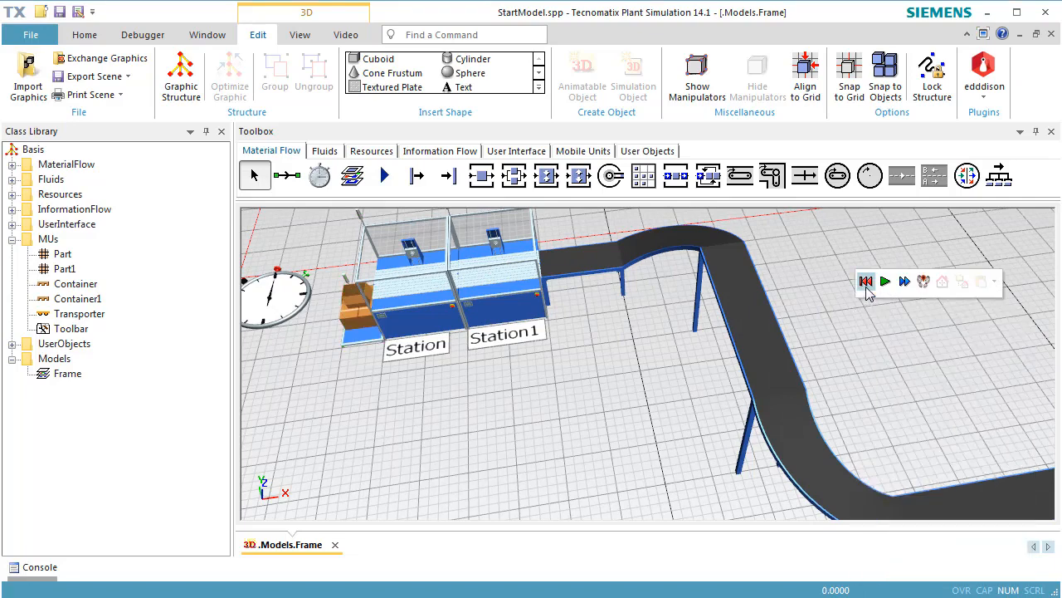
click(884, 283)
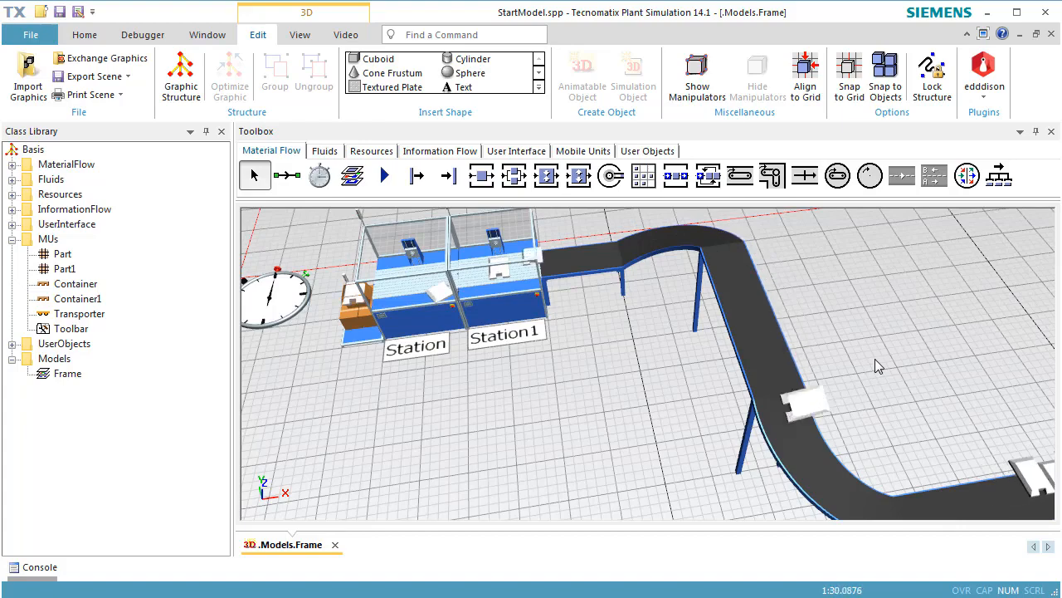
middle_drag(875, 366, 693, 332)
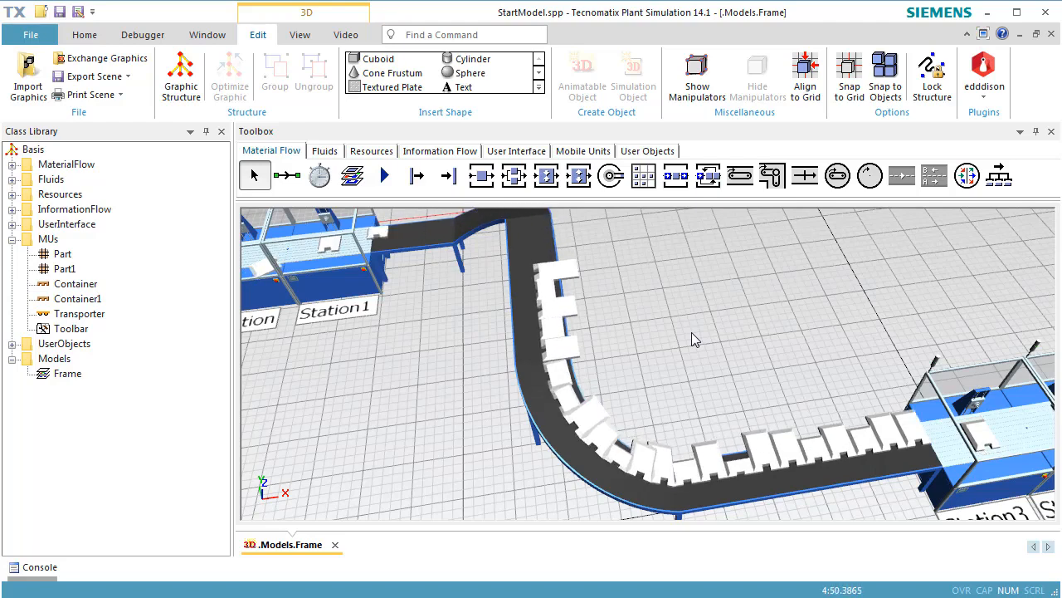
Open the MU animation settings in the conveyor Line's 3D properties and try changing the X animation offset.
click(518, 271)
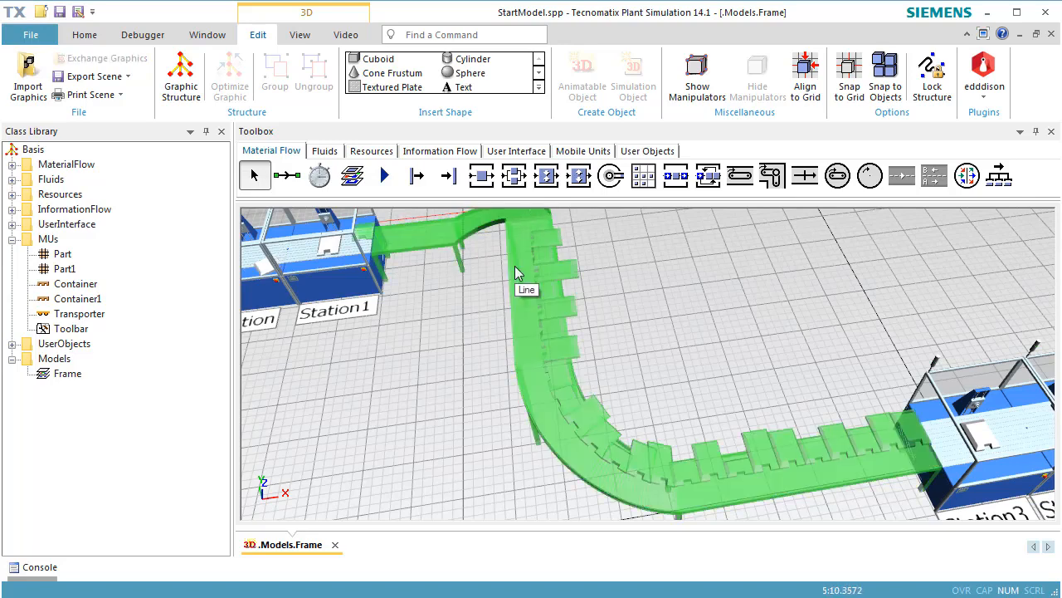
right_click(516, 271)
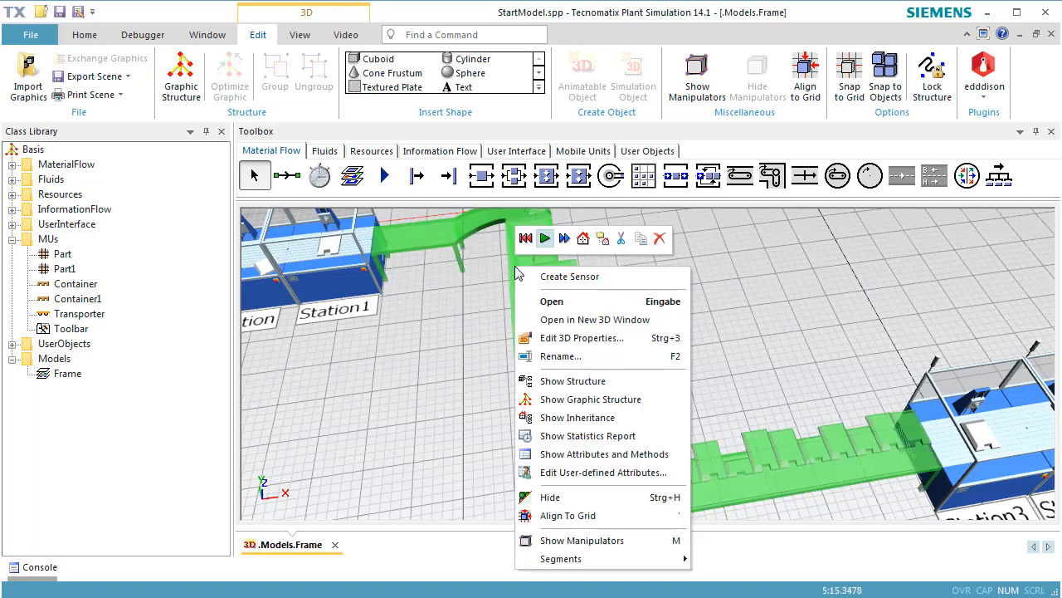
click(544, 341)
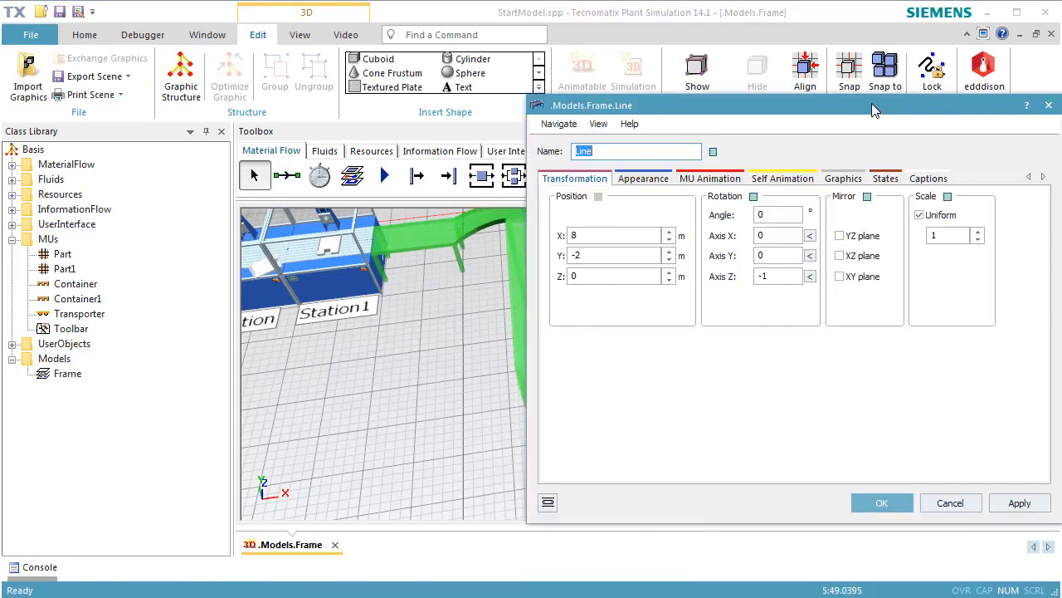
drag(873, 111, 893, 10)
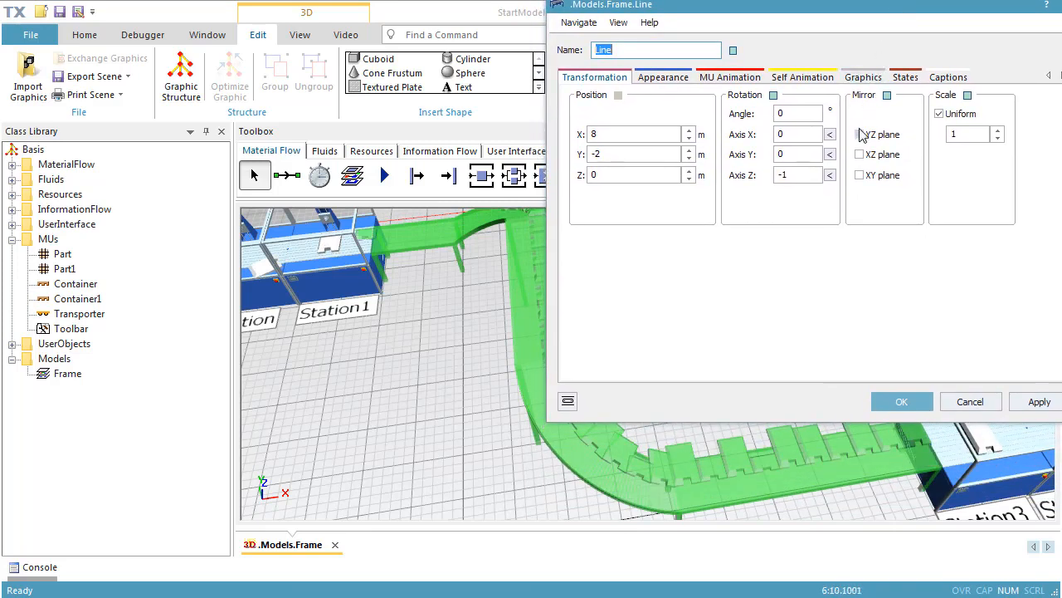
click(746, 80)
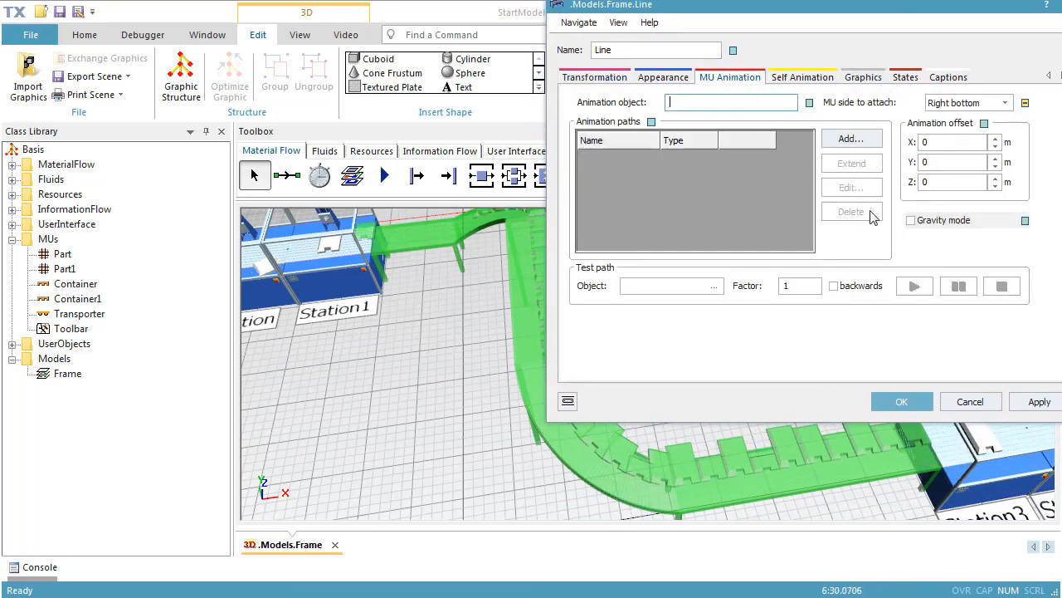
double_click(959, 142)
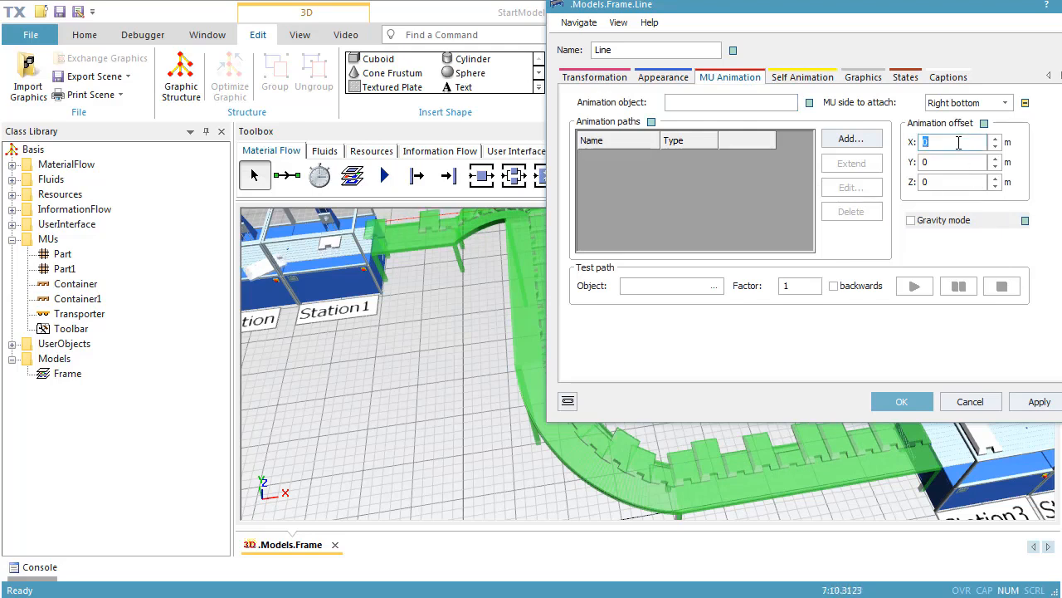
click(461, 369)
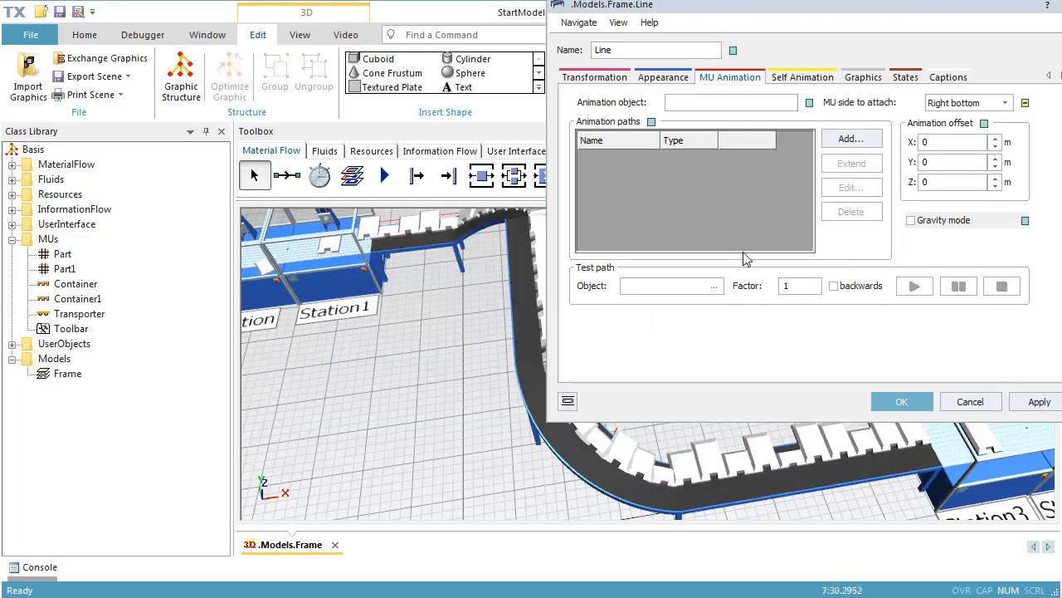
double_click(946, 142)
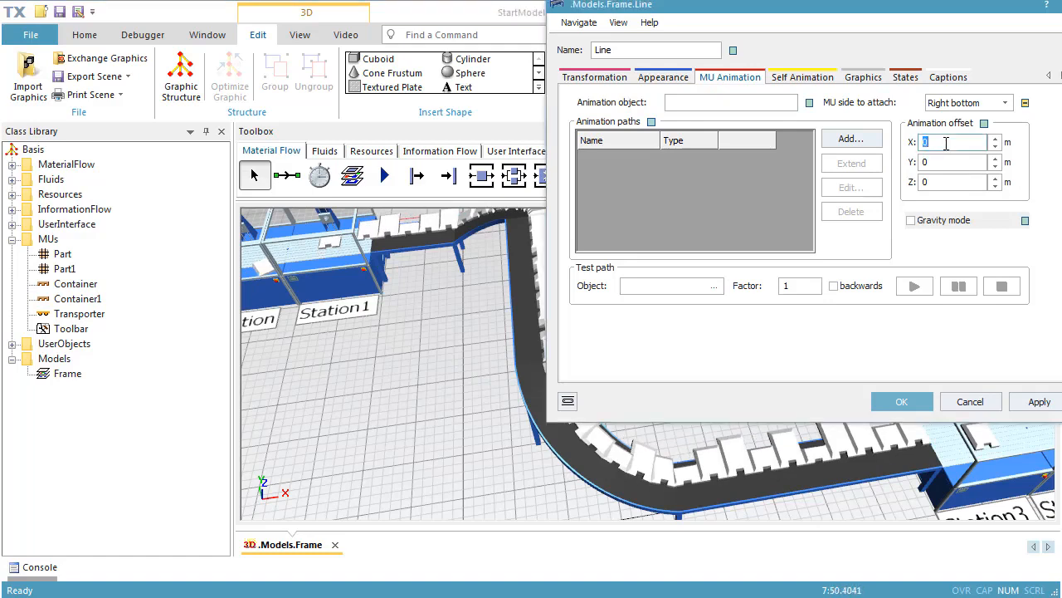
click(1037, 403)
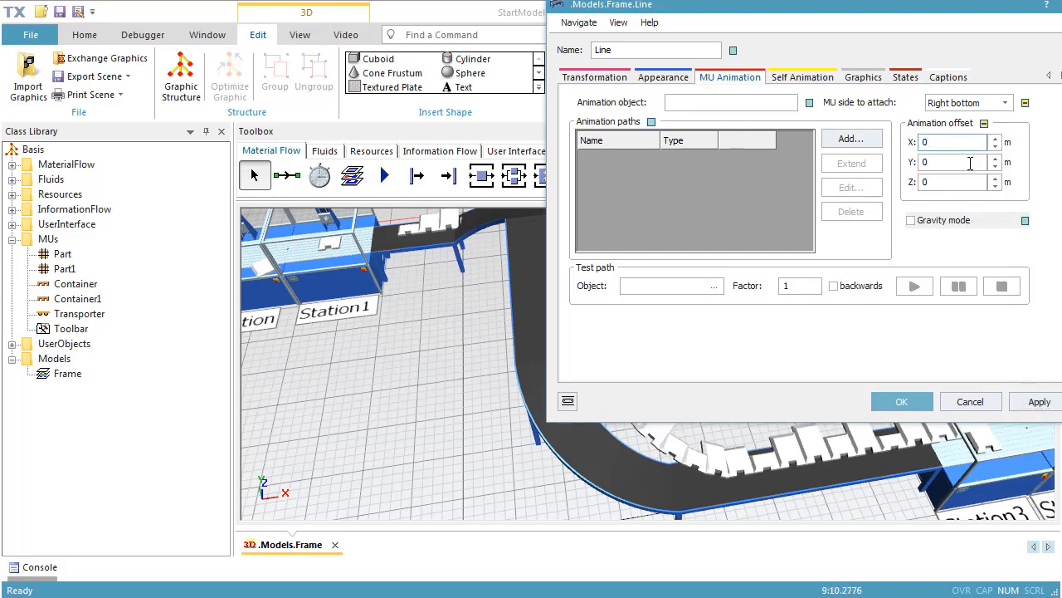
Set the Line's Y animation offset to 1 m and apply it to check the parts' position beside the conveyor.
double_click(970, 163)
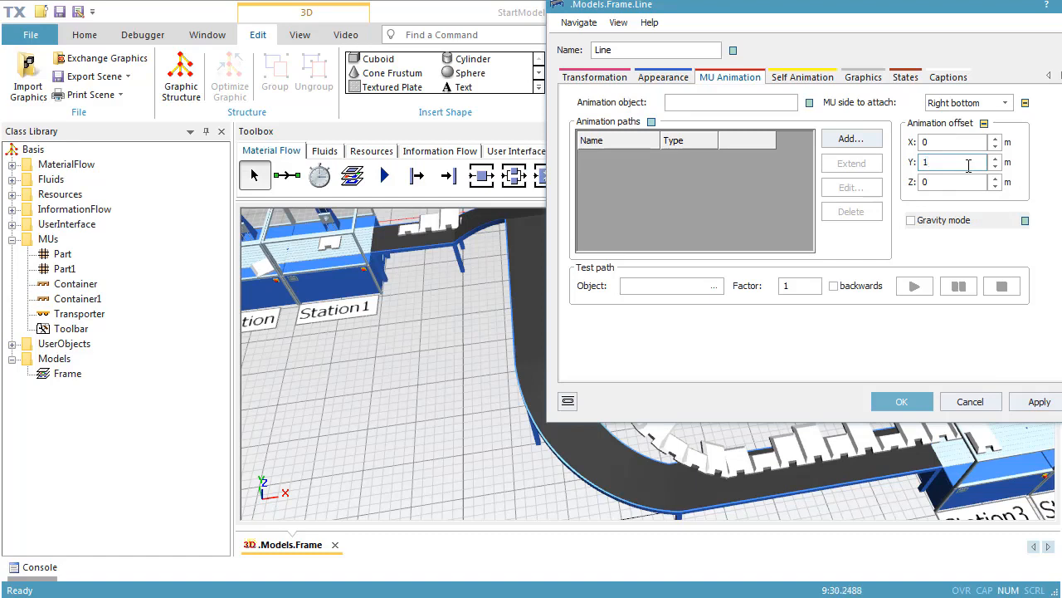
text(1)
click(1025, 402)
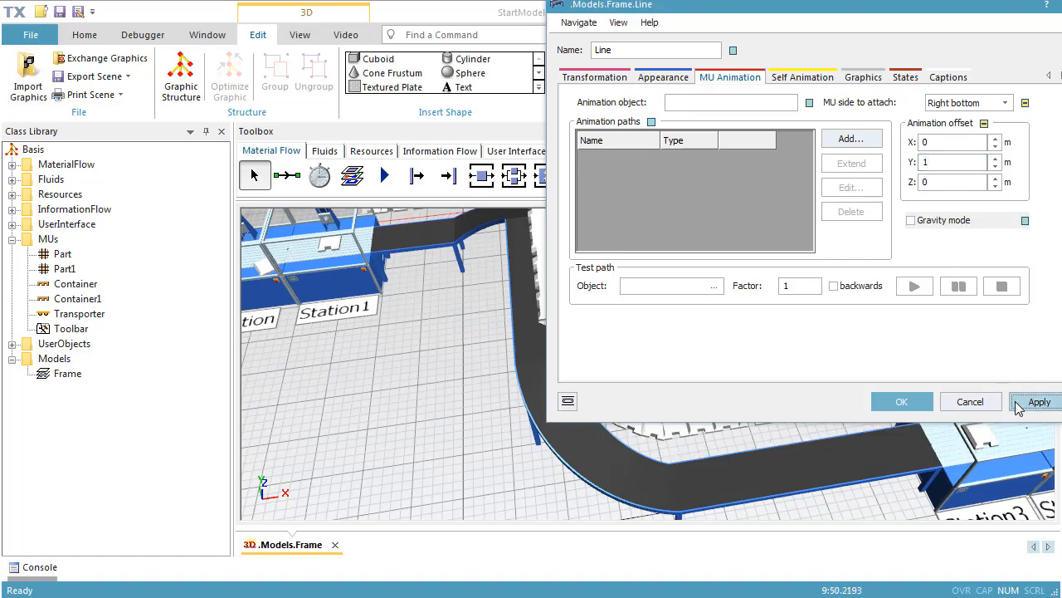
drag(918, 10, 1005, 25)
drag(1061, 0, 931, 112)
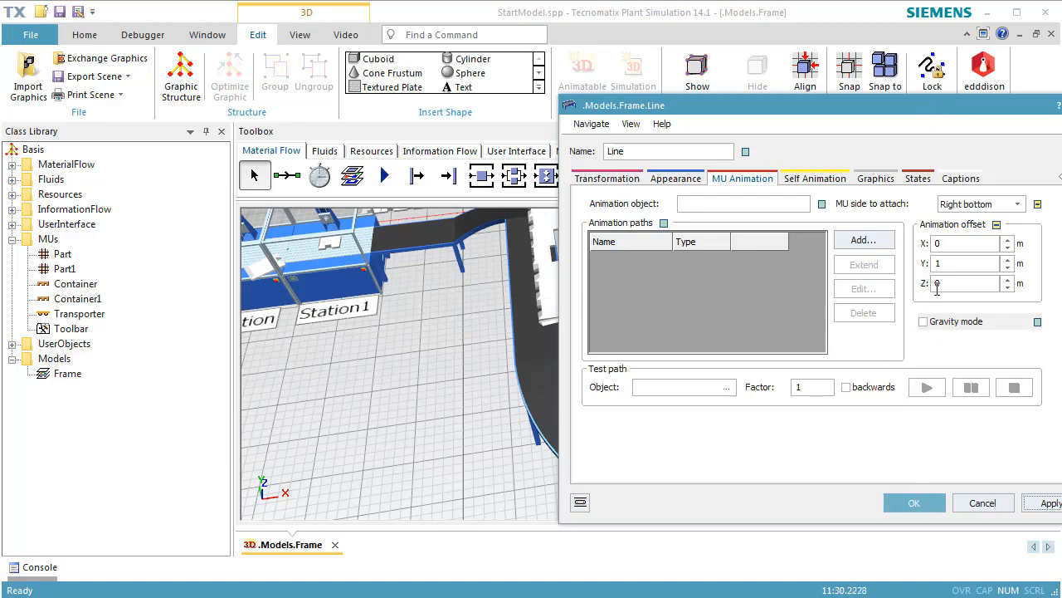
Return the Line's Y animation offset to 0 m and accept the 3D properties.
double_click(962, 263)
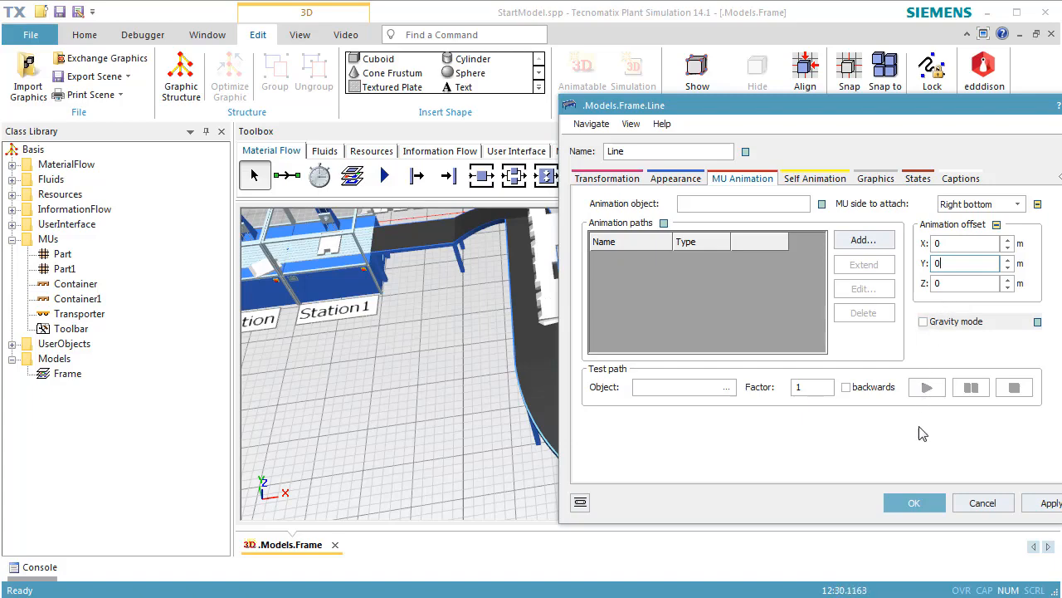
text(0)
click(913, 502)
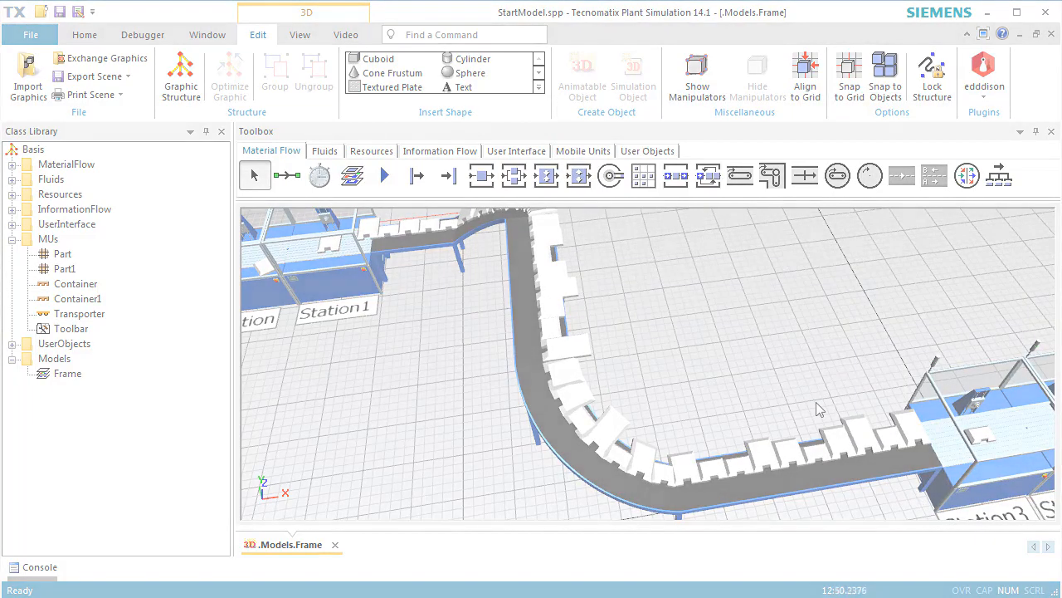